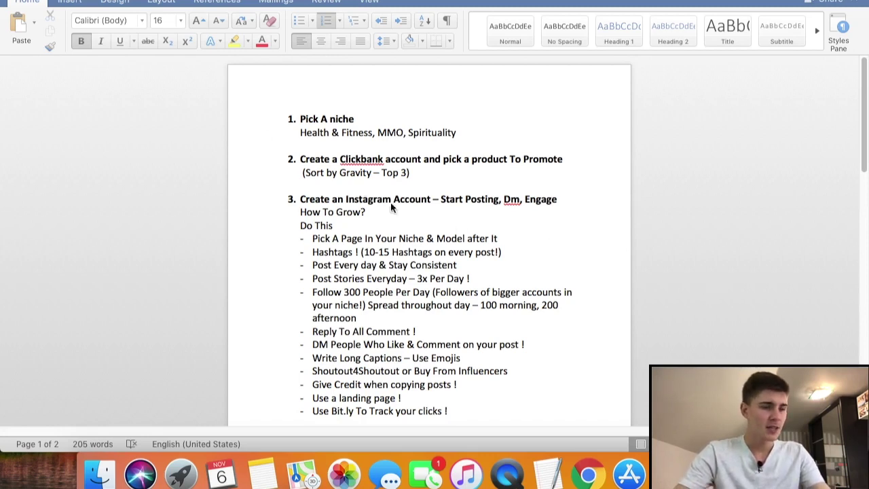
Step: Leave the Word checklist for Chrome's ClickBank marketplace tab and reload it
scroll(421, 224, "down", 5)
scroll(430, 233, "down", 3)
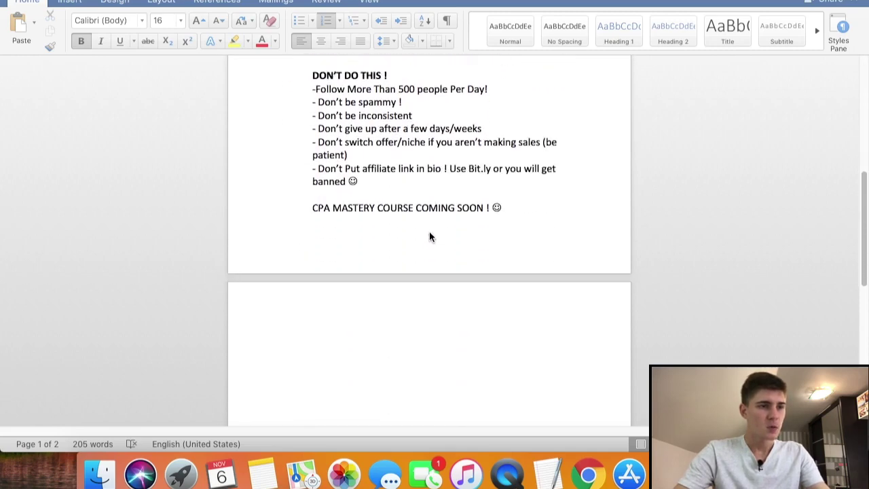
scroll(429, 233, "up", 7)
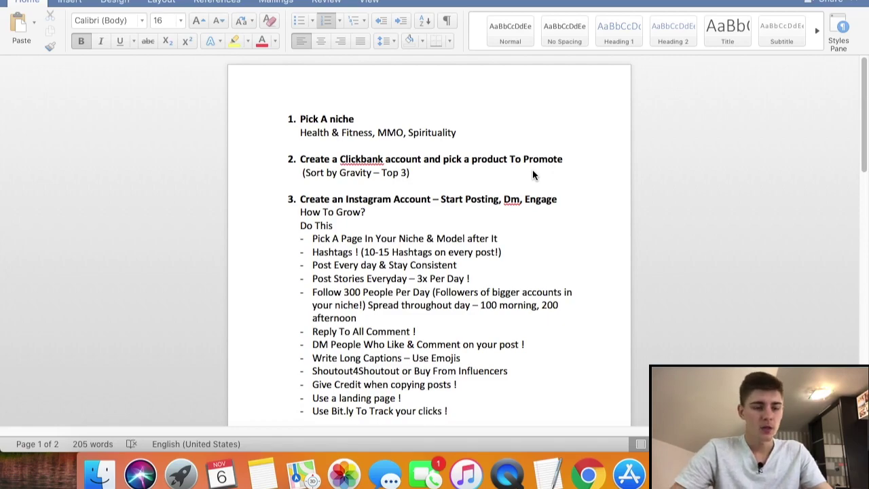
left_click(588, 474)
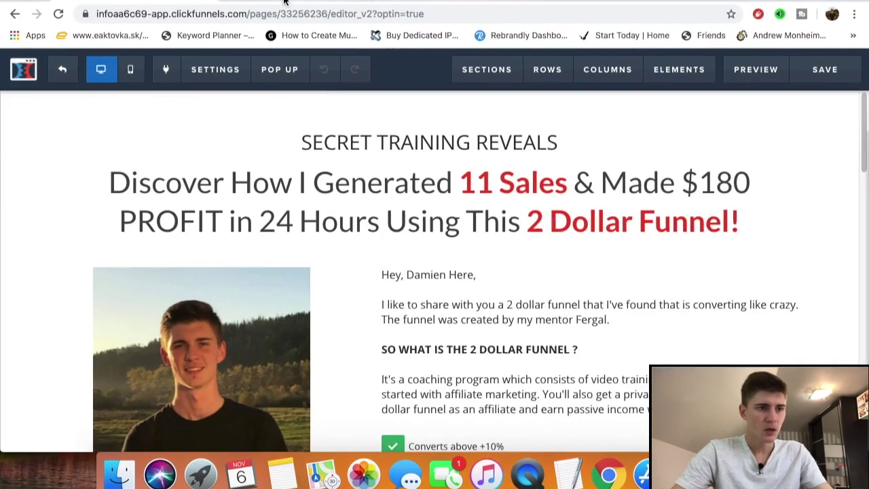
left_click(392, 3)
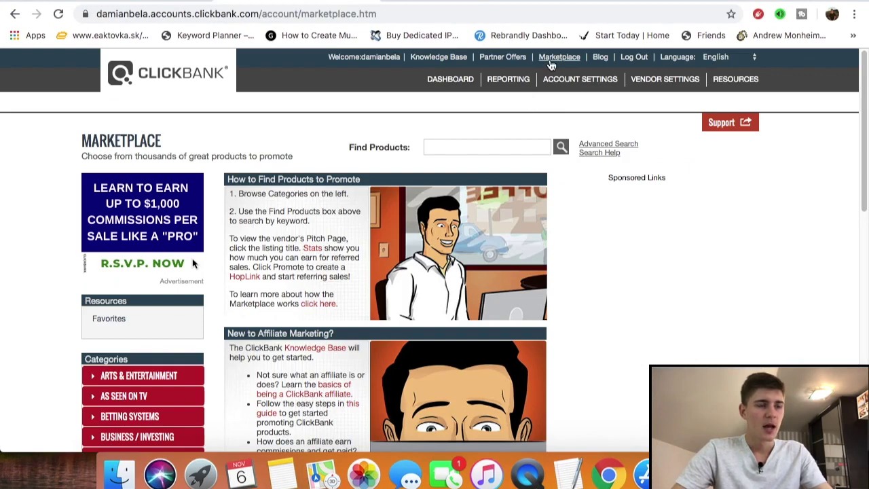
left_click(552, 60)
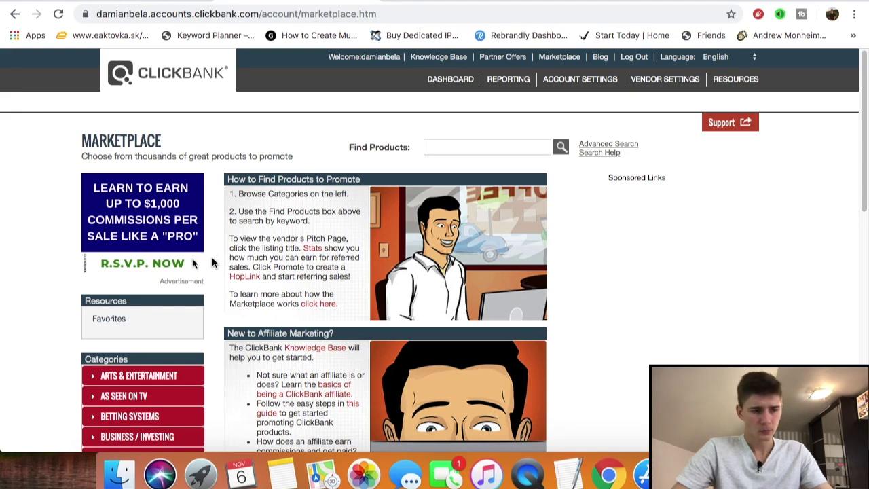
Step: Open the E-business & E-marketing product category in the ClickBank Marketplace
scroll(221, 260, "down", 1)
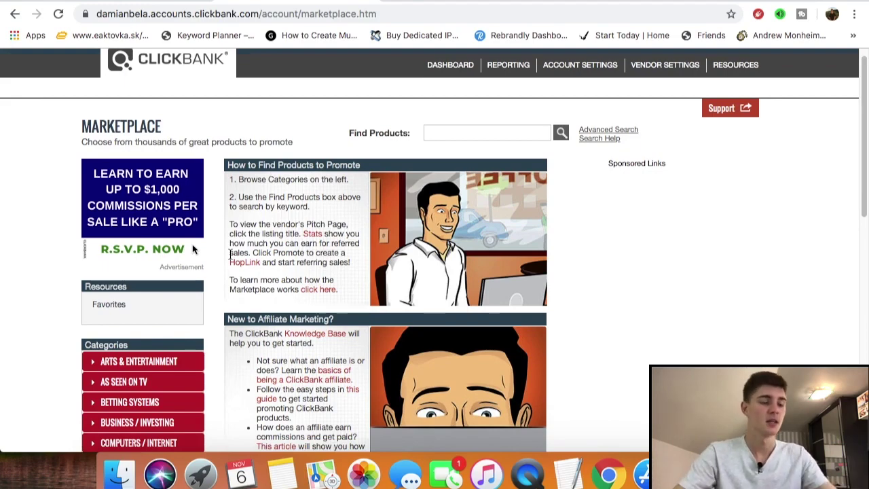
scroll(188, 365, "down", 8)
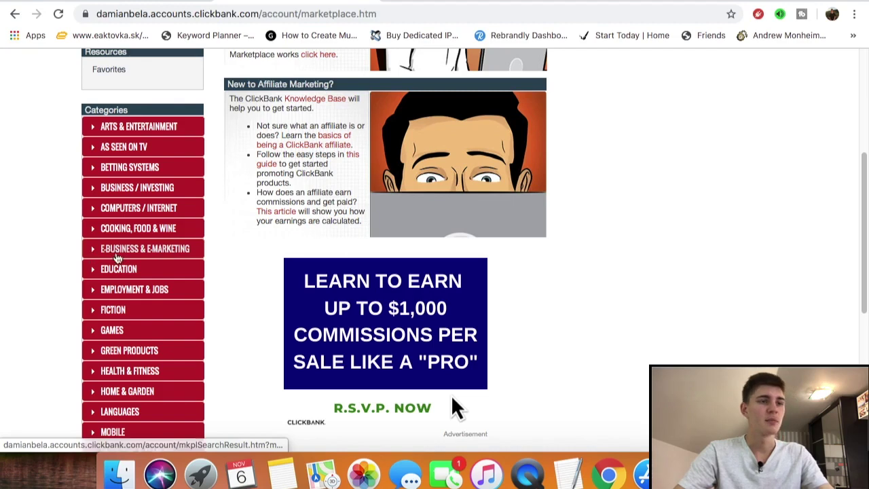
left_click(159, 253)
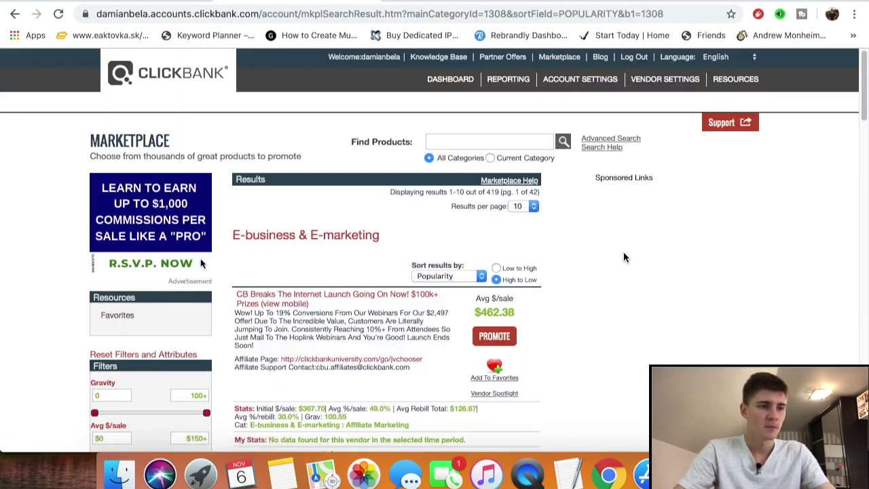
Step: Sort the E-business & E-marketing results by Gravity, high to low
scroll(557, 261, "down", 1)
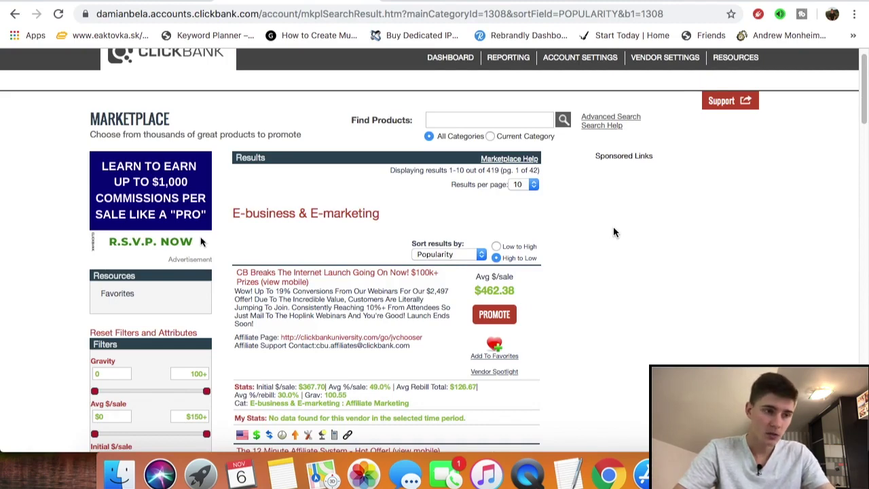
left_click(466, 255)
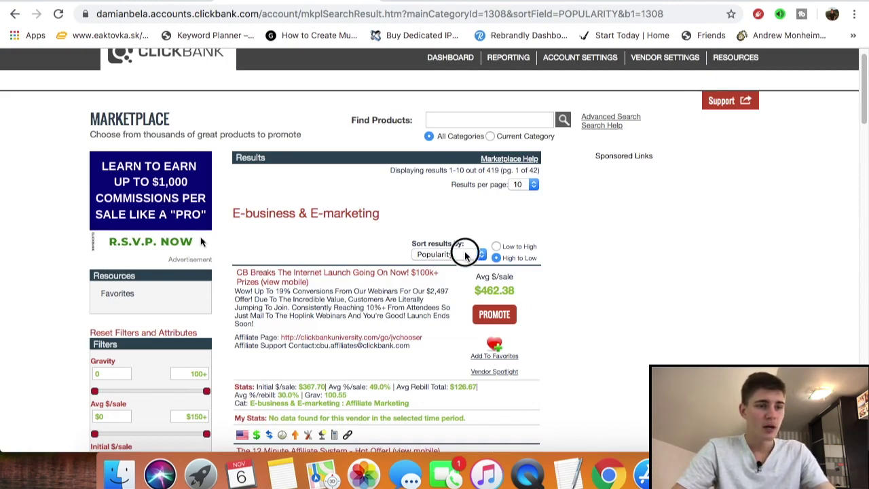
left_click(451, 319)
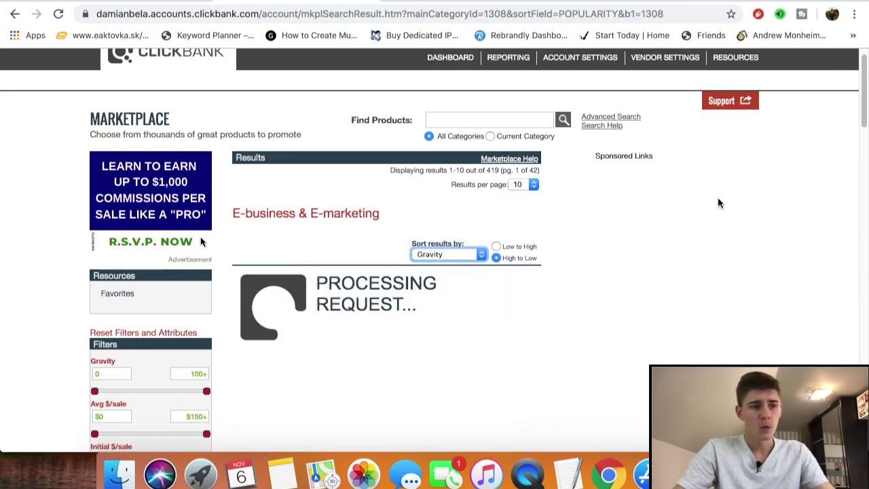
Step: Highlight the top product's Gravity value, then return to the Word checklist
scroll(713, 203, "down", 1)
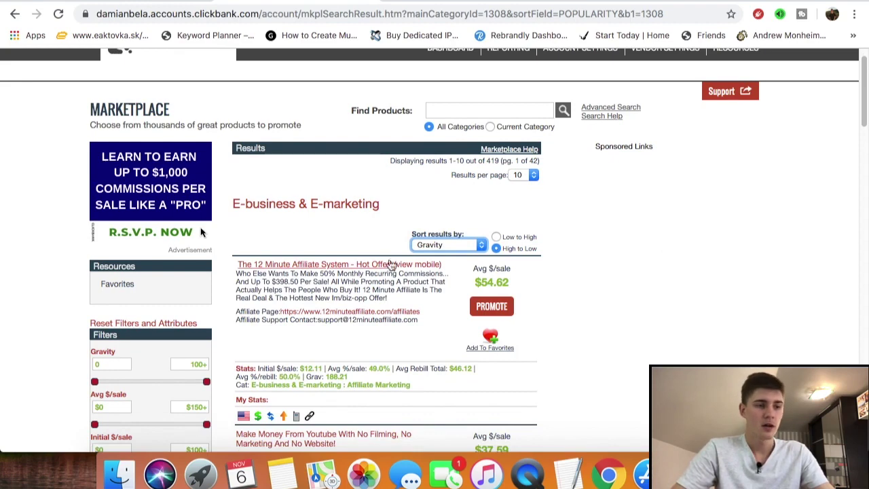
scroll(602, 277, "down", 1)
left_click_drag(347, 365, 323, 370)
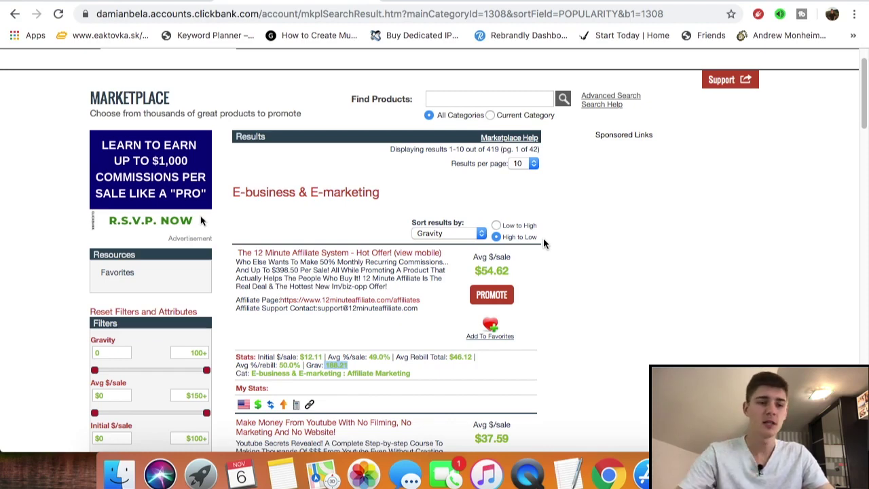
key("super+Tab")
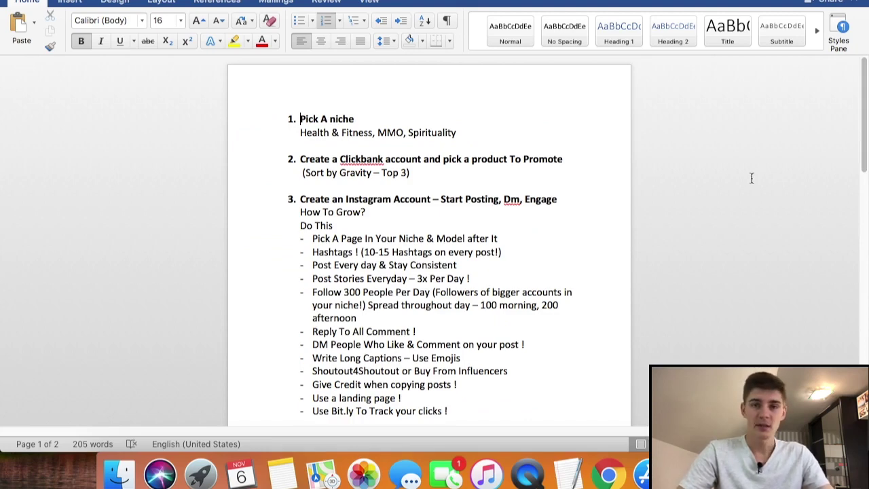
Step: Switch from Word to Chrome's ClickFunnels editor showing the 2 Dollar Funnel page
key("super+Tab")
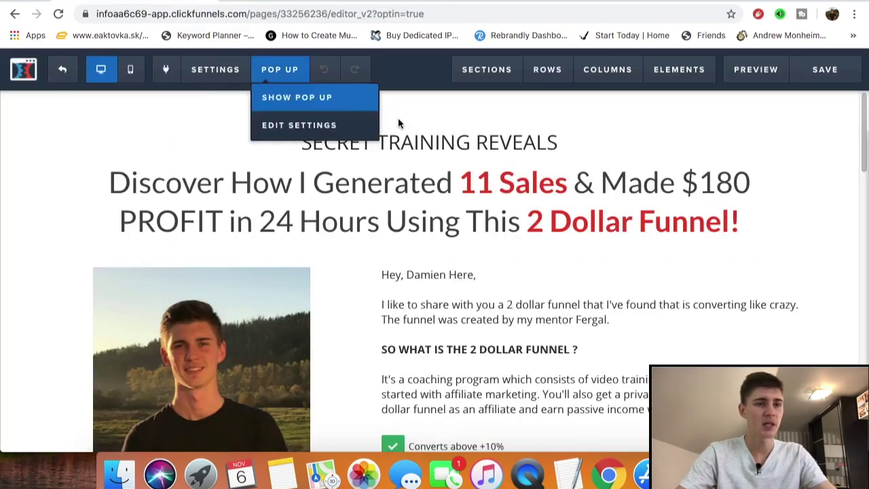
scroll(584, 183, "down", 3)
scroll(591, 184, "down", 10)
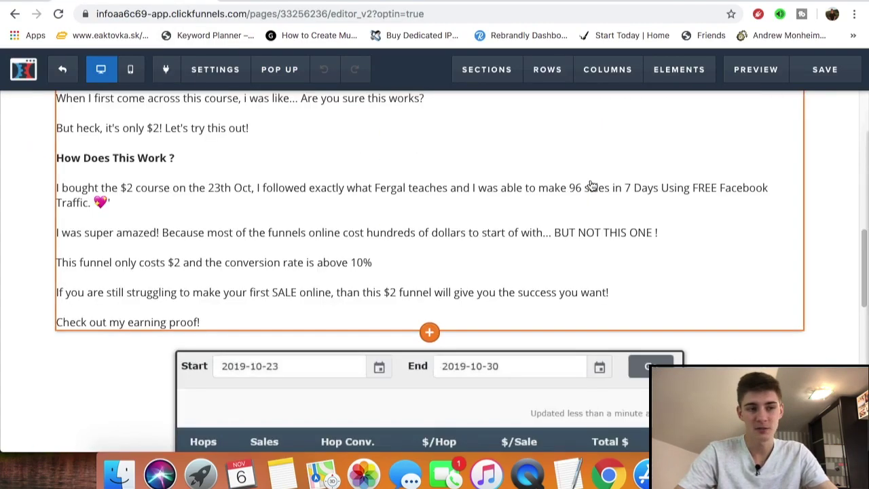
scroll(584, 190, "up", 10)
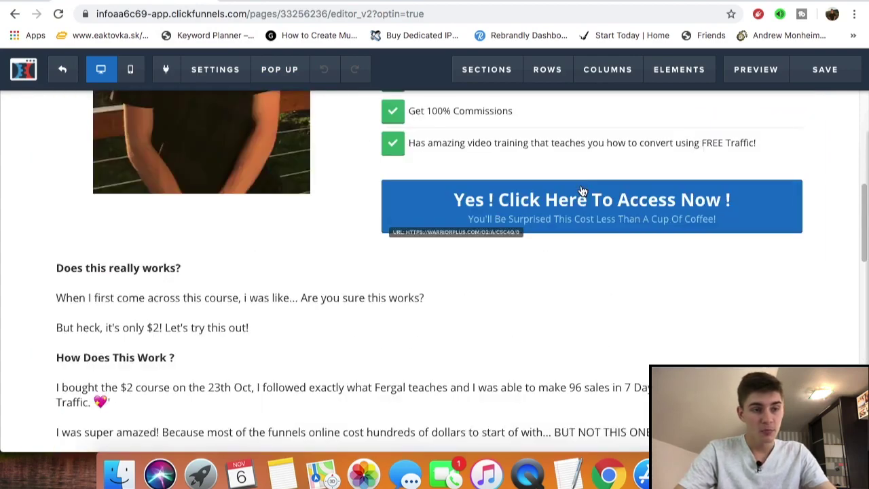
scroll(581, 190, "up", 2)
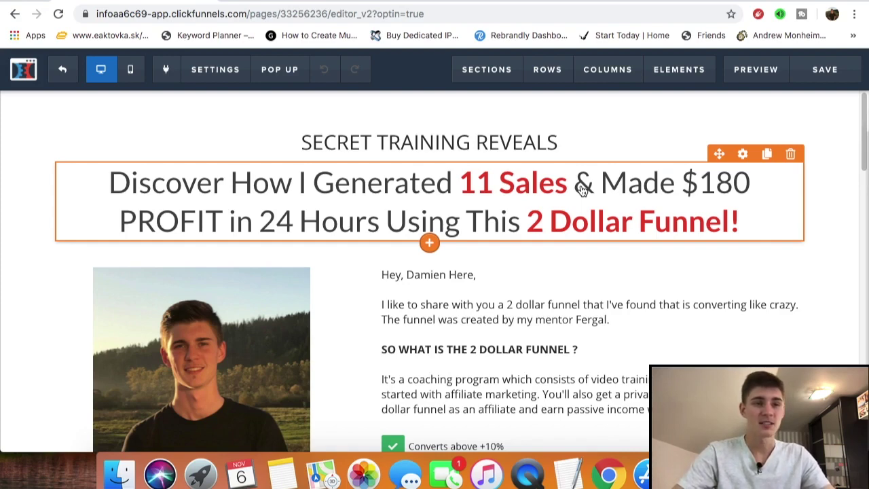
left_click(583, 184)
left_click_drag(714, 181, 422, 181)
left_click(641, 180)
key("BackSpace")
type("a")
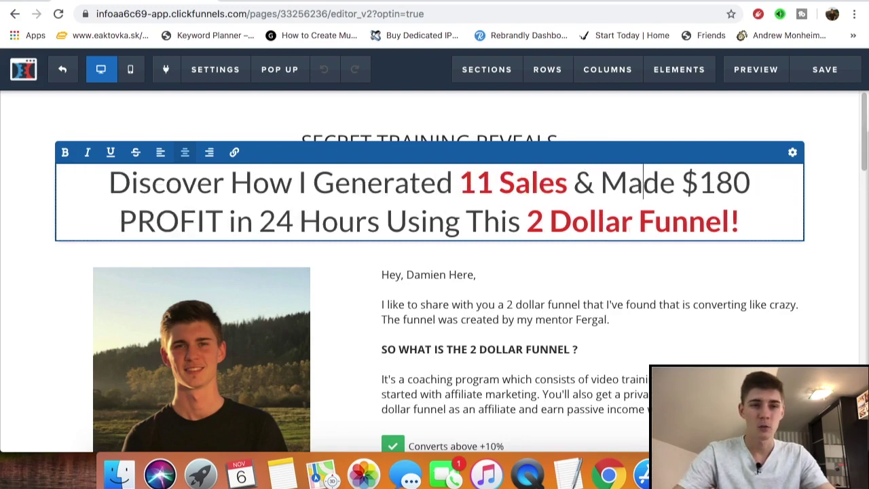
left_click(842, 205)
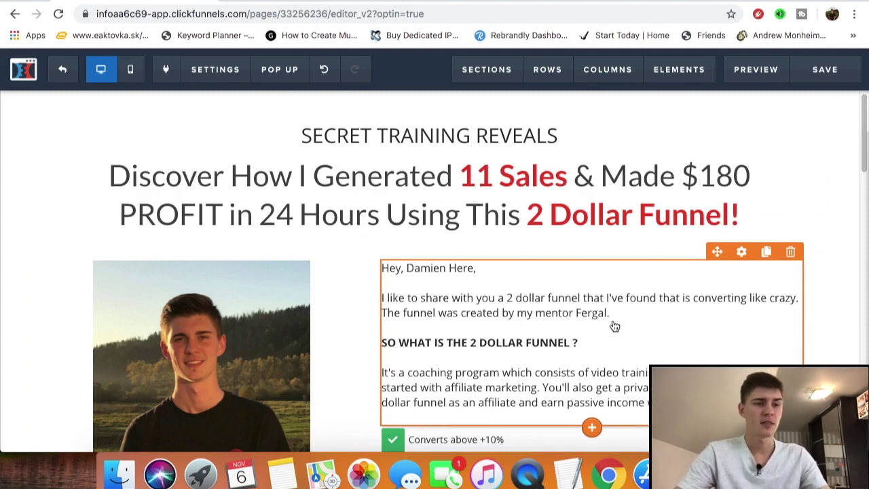
scroll(614, 326, "down", 5)
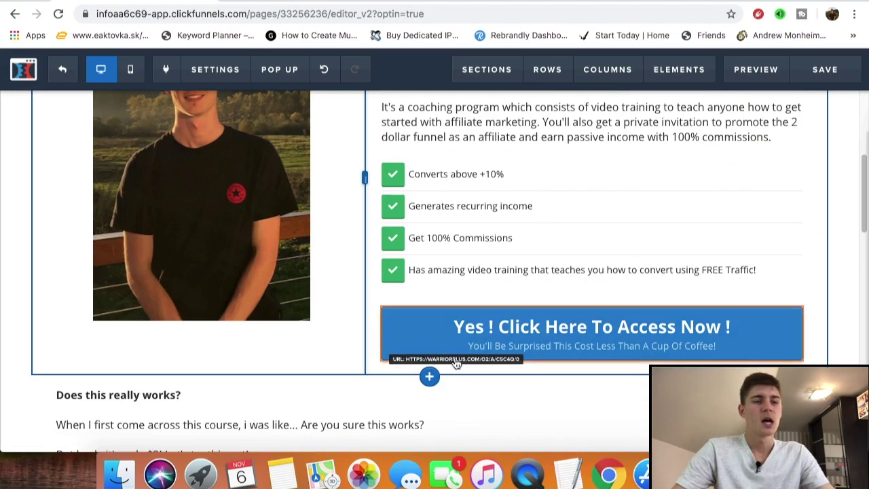
scroll(866, 215, "up", 5)
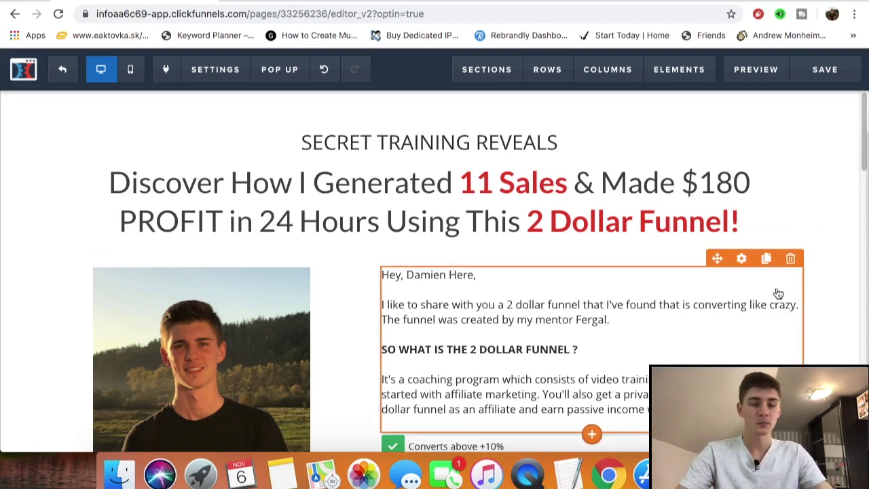
scroll(804, 215, "down", 2)
scroll(803, 215, "down", 5)
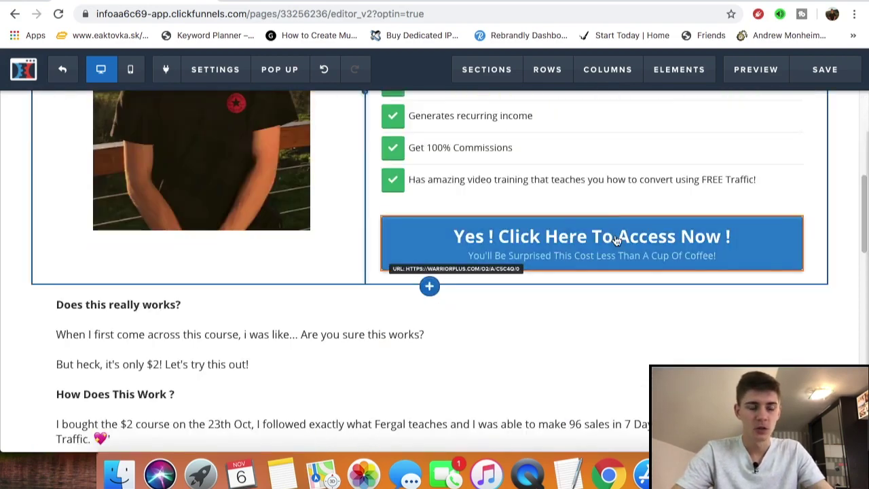
left_click(553, 251)
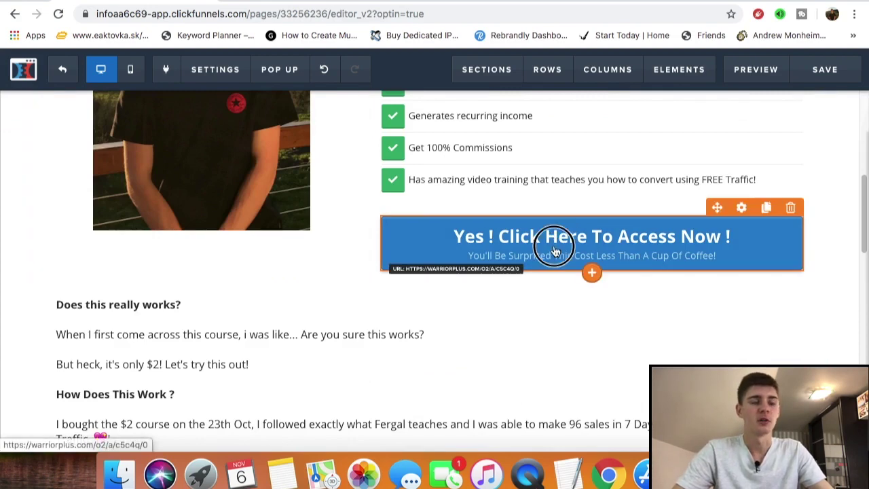
scroll(772, 321, "down", 3)
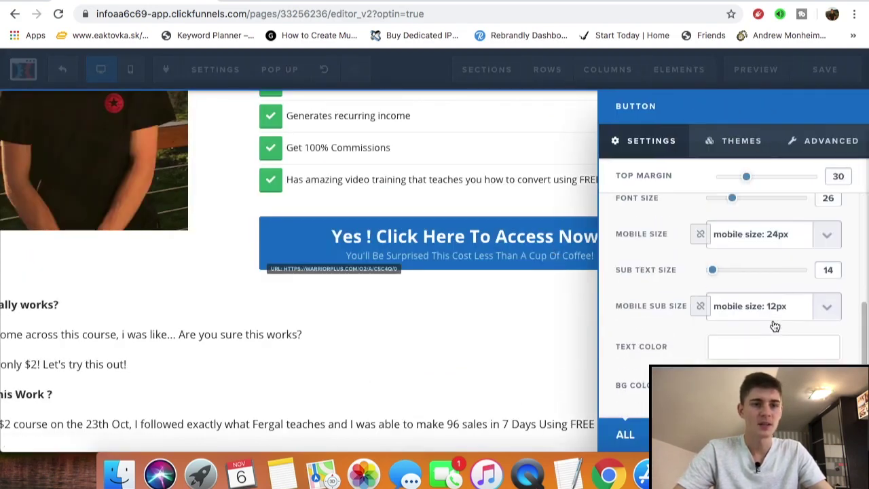
scroll(772, 320, "up", 3)
left_click(763, 225)
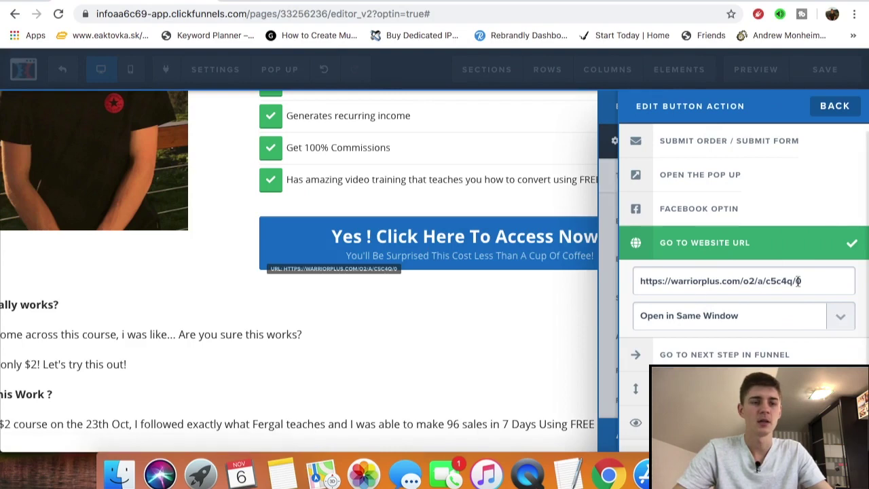
left_click_drag(803, 281, 625, 278)
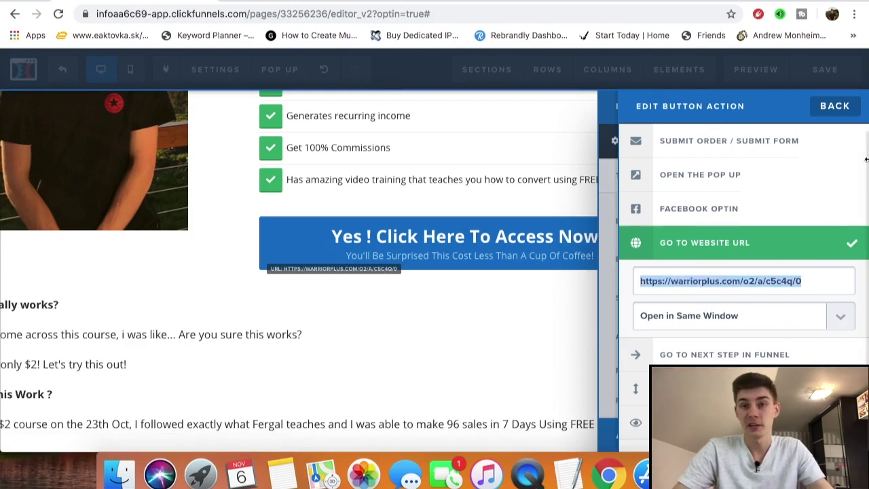
left_click(834, 107)
left_click(411, 164)
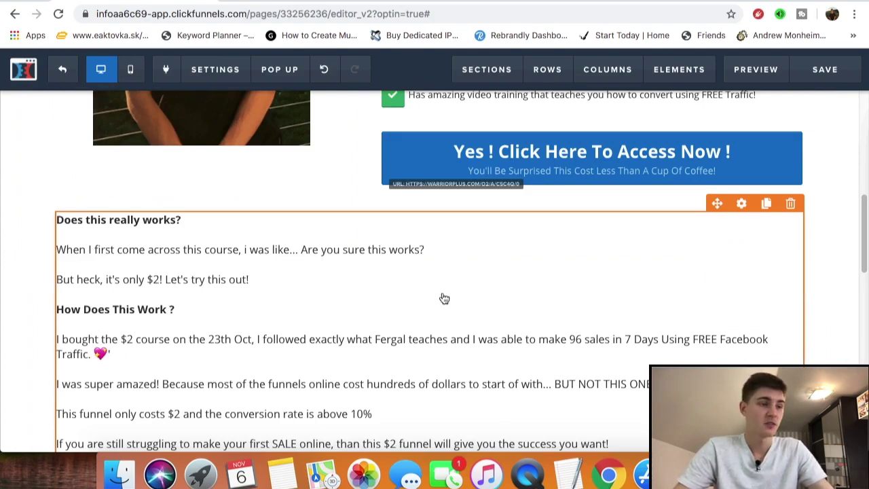
scroll(435, 306, "down", 10)
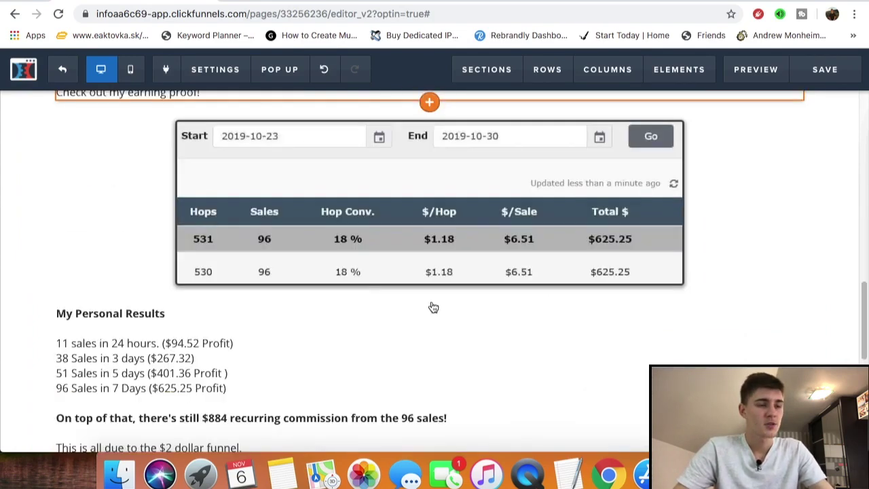
scroll(388, 233, "down", 5)
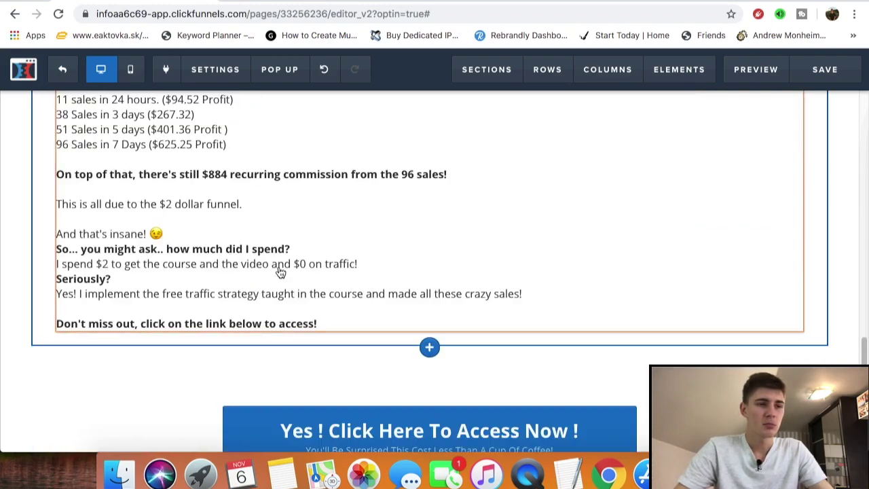
scroll(519, 260, "up", 15)
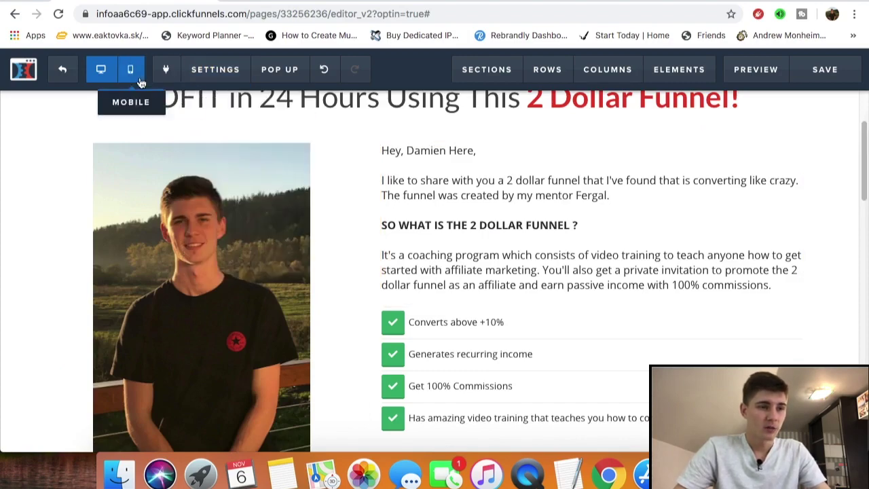
Step: Preview the 2 Dollar Funnel page in mobile view, restore desktop view, then go to the ClickBank results
left_click(131, 70)
scroll(426, 204, "down", 20)
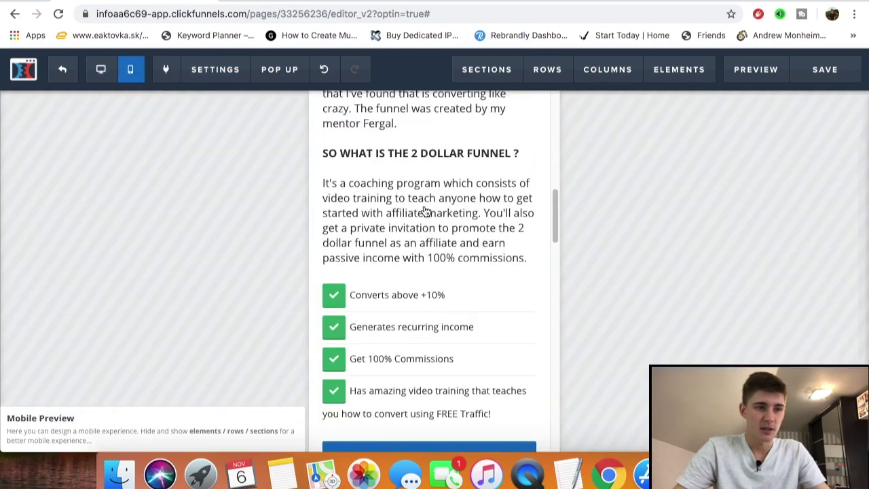
scroll(426, 212, "down", 5)
scroll(425, 219, "up", 20)
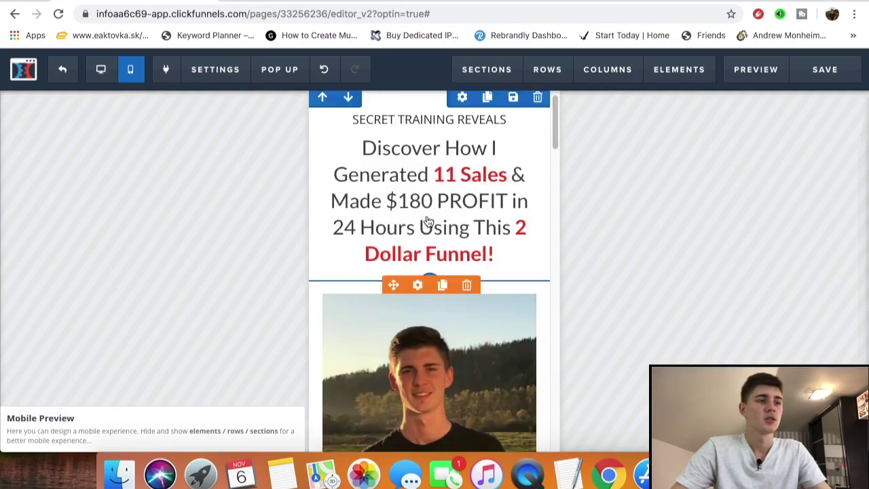
left_click(101, 70)
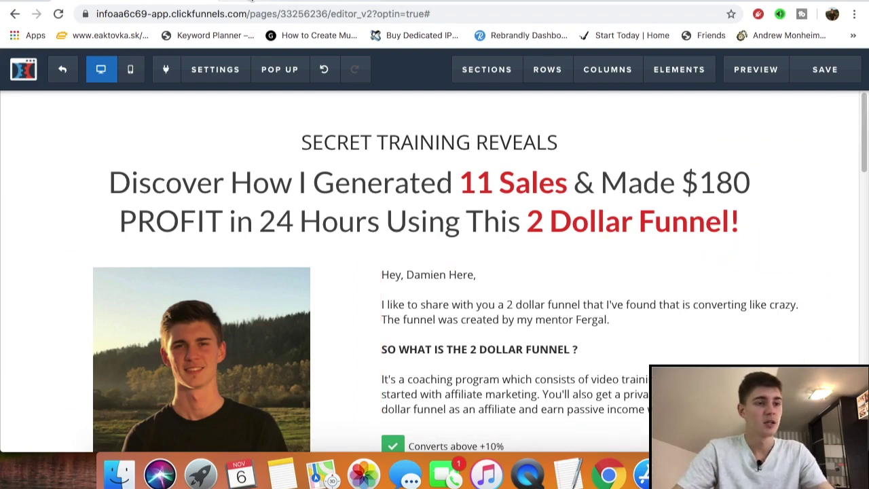
left_click(265, 3)
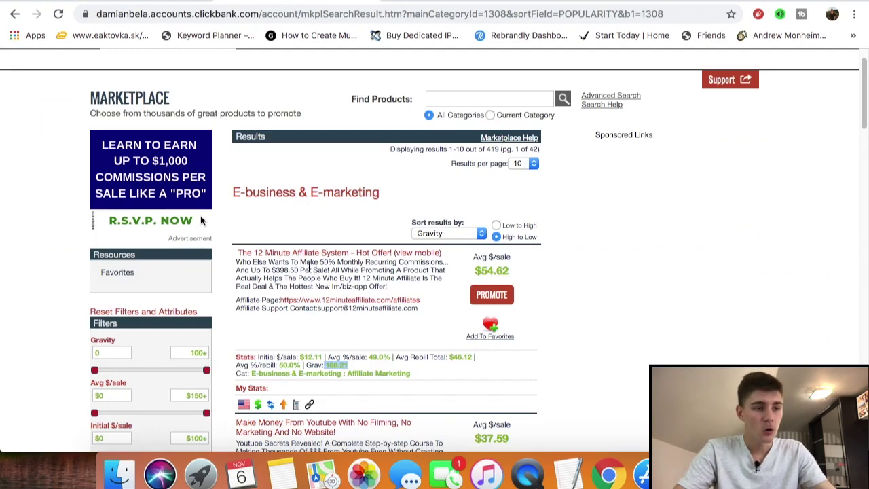
Step: Open The 12 Minute Affiliate System's sales page in a new tab from the marketplace results
left_click(313, 253)
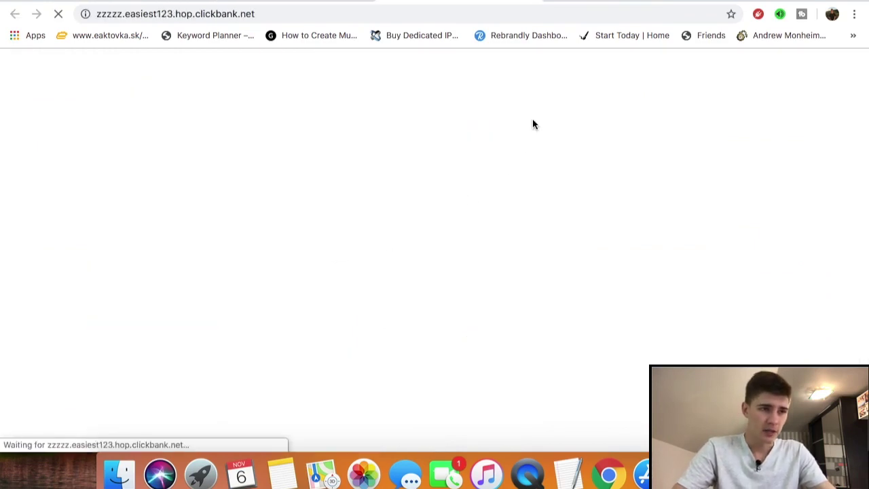
key("super+w")
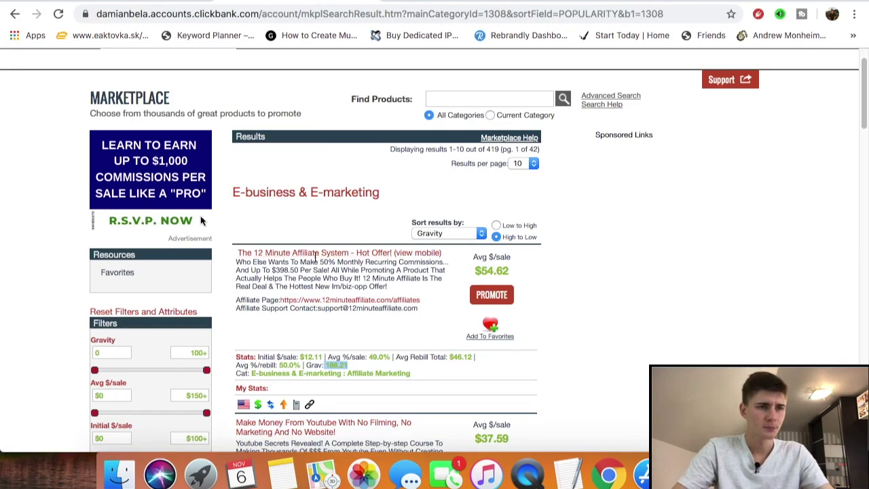
left_click(339, 253)
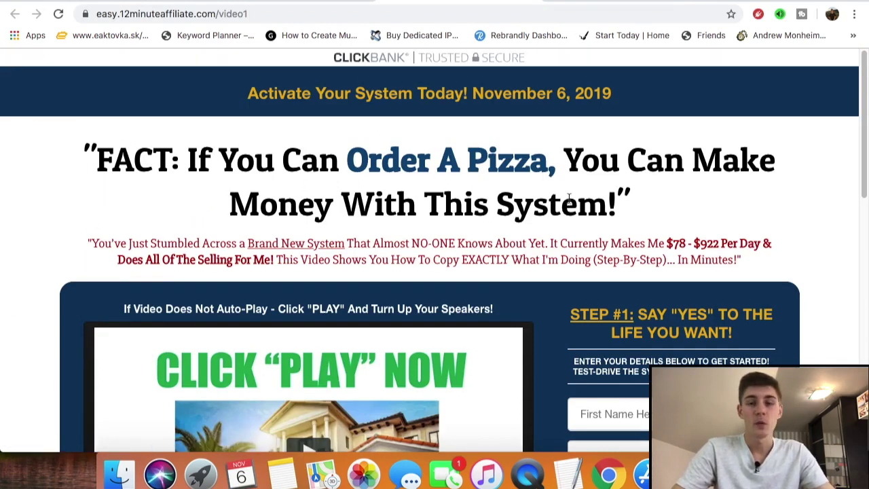
Step: Review the 12 Minute Affiliate sales page, highlight its pitch paragraph, then go to the Instagram tab
scroll(553, 186, "down", 2)
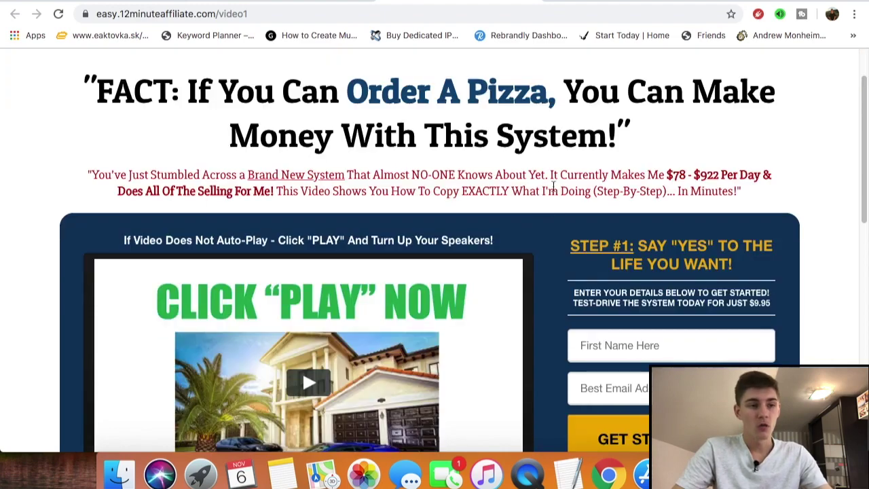
scroll(514, 189, "down", 10)
scroll(450, 249, "up", 8)
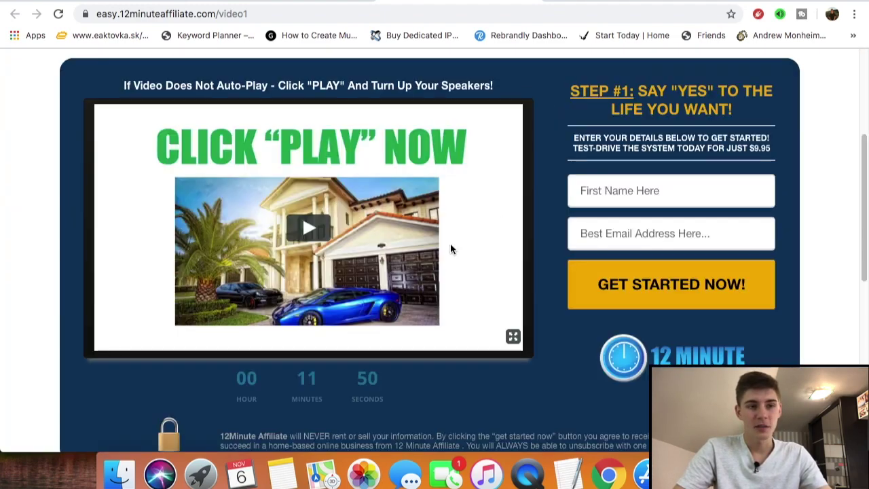
scroll(332, 247, "up", 5)
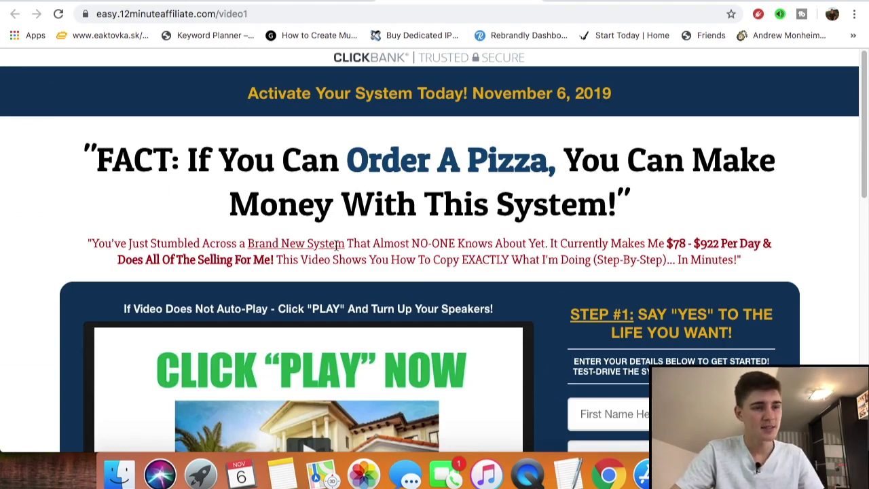
left_click_drag(347, 245, 733, 259)
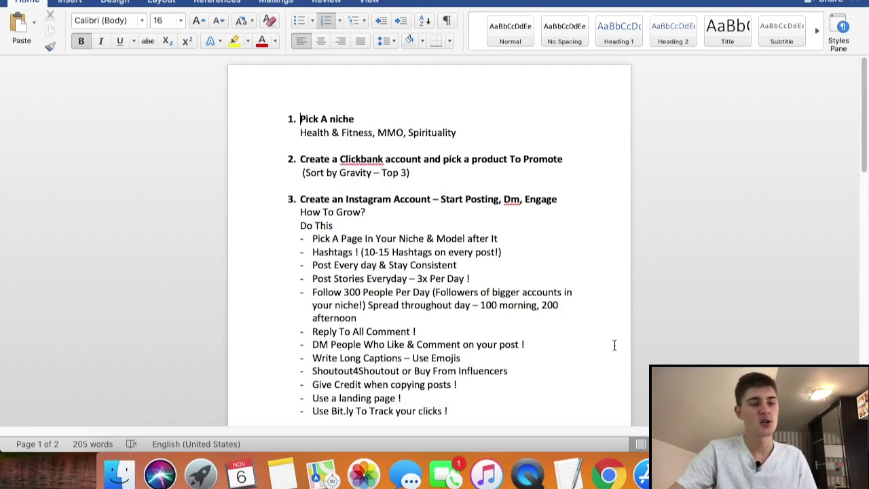
left_click(610, 475)
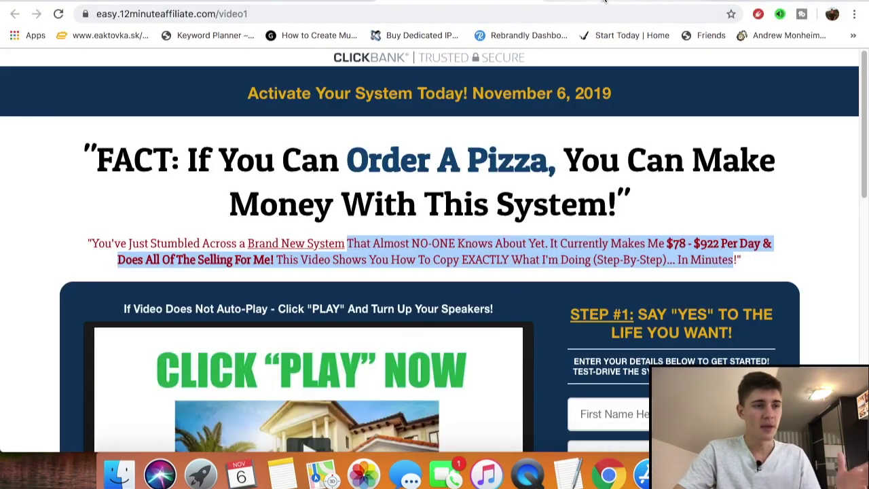
key("ctrl+Tab")
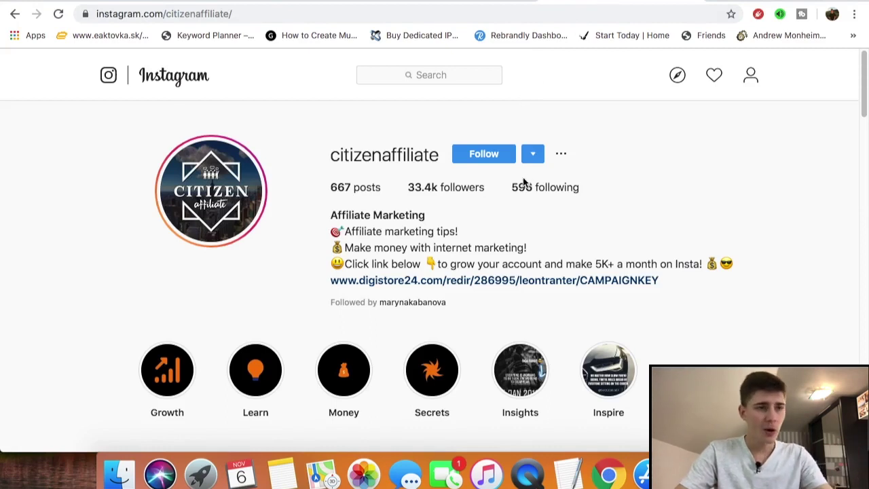
Step: Browse the citizenaffiliate post grid and open the Hot Industries To Make Money post
left_click(462, 67)
left_click(629, 123)
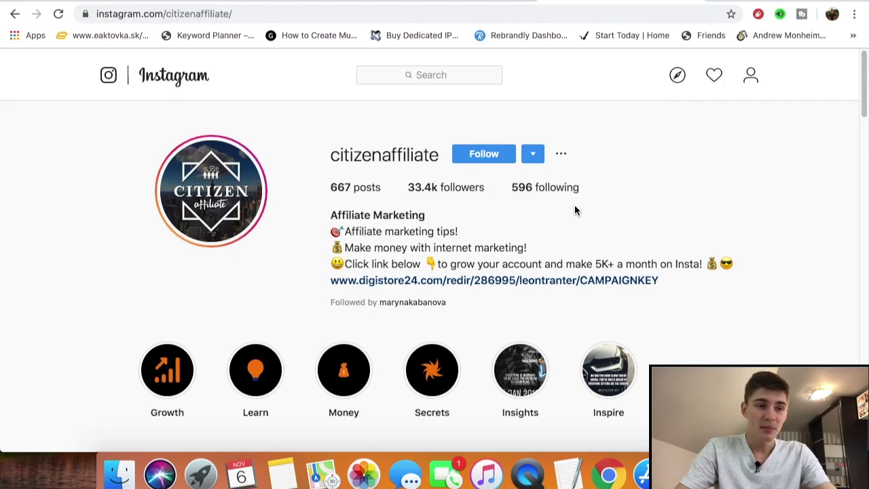
scroll(575, 204, "down", 5)
scroll(592, 178, "down", 6)
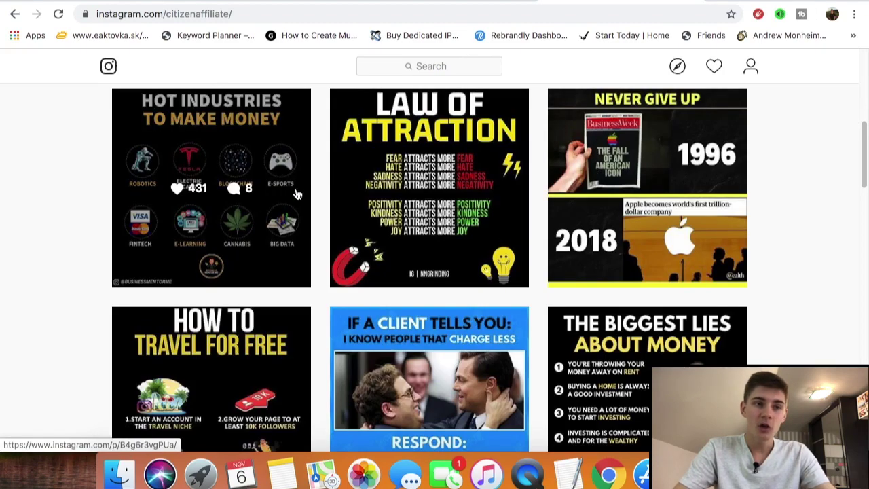
scroll(728, 186, "up", 10)
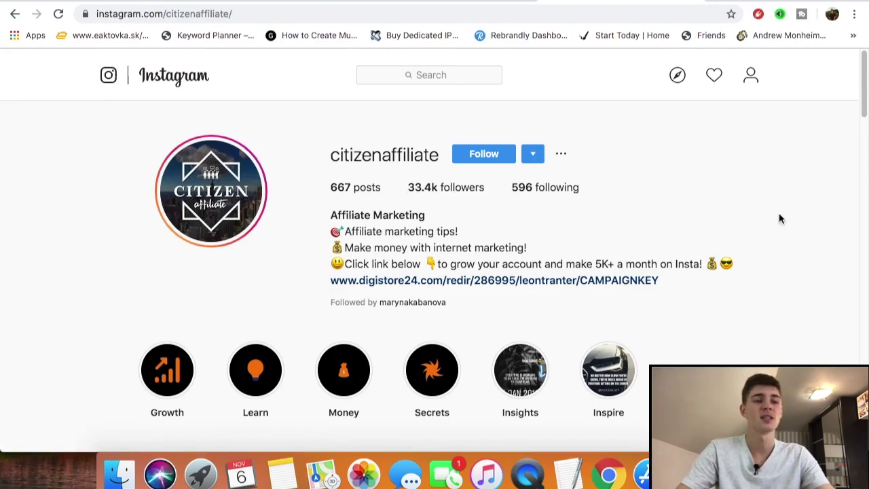
scroll(774, 219, "down", 10)
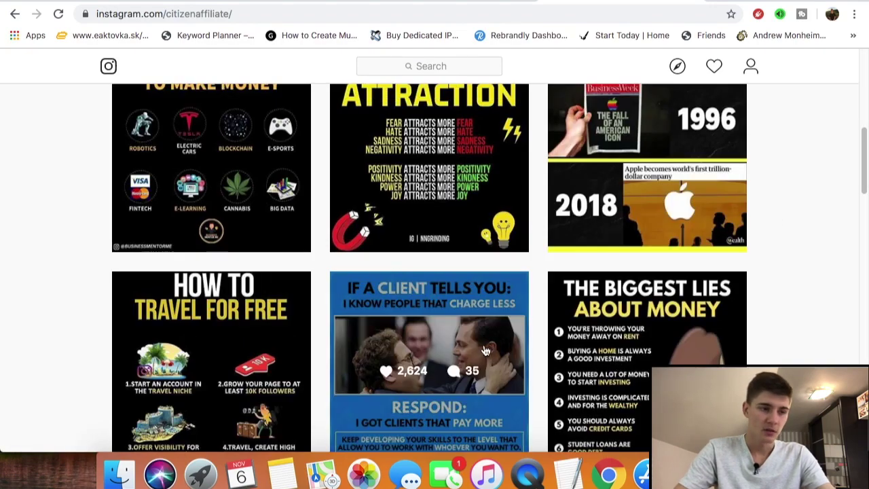
scroll(483, 339, "down", 6)
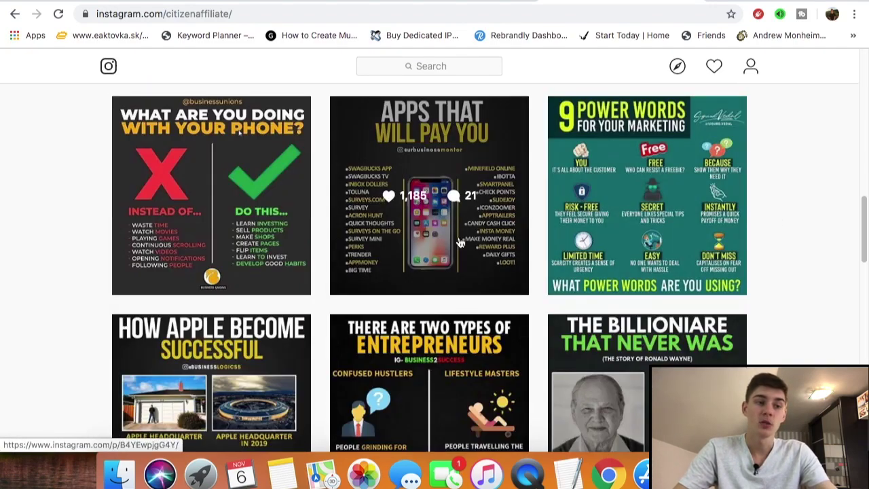
scroll(305, 244, "down", 2)
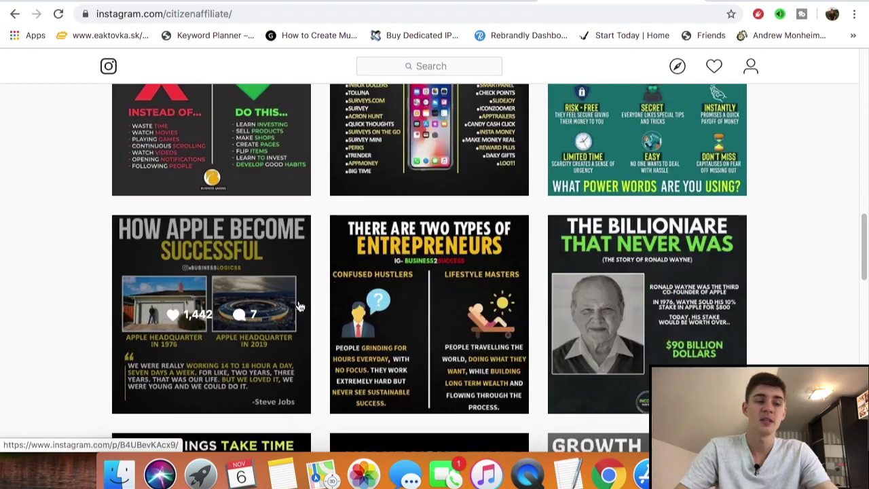
scroll(608, 297, "up", 8)
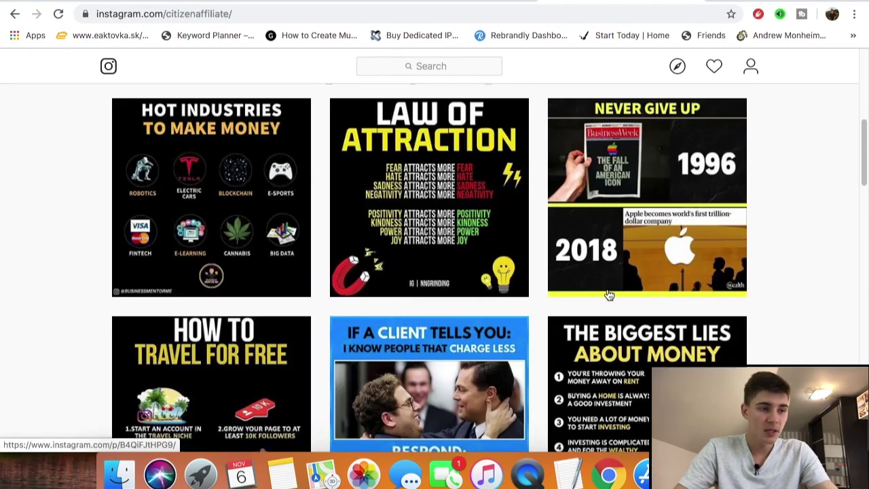
left_click(203, 203)
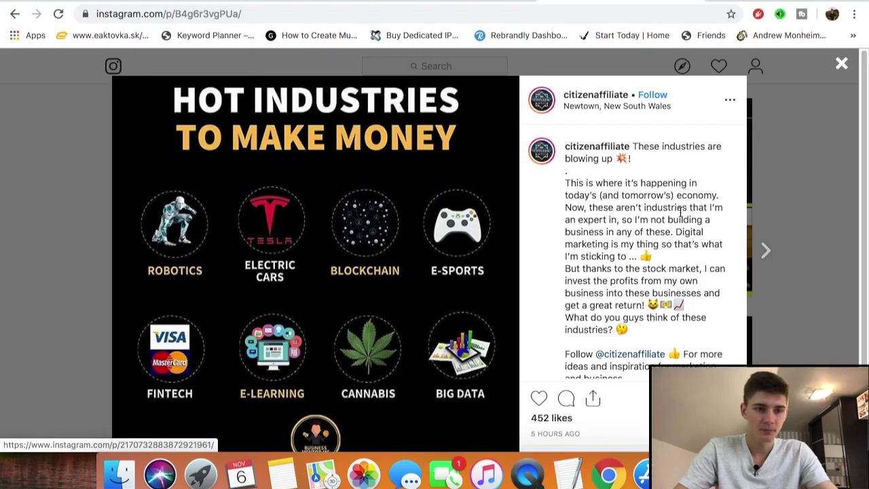
Step: Read the Hot Industries caption, close the post, and follow the digistore24 bio link
scroll(680, 212, "down", 3)
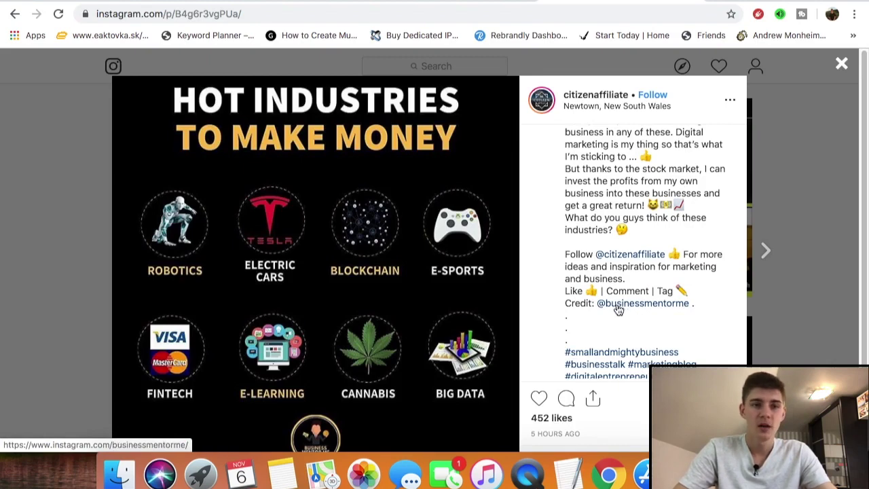
scroll(736, 272, "up", 3)
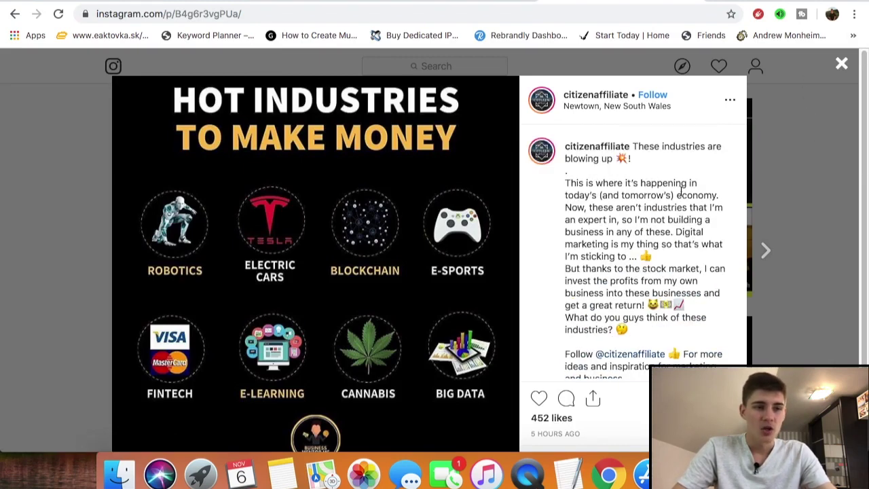
left_click(802, 163)
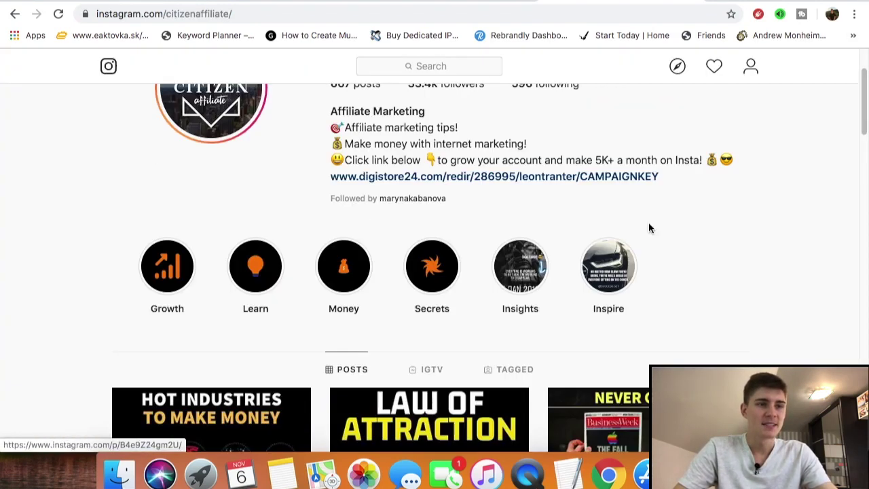
left_click(459, 176)
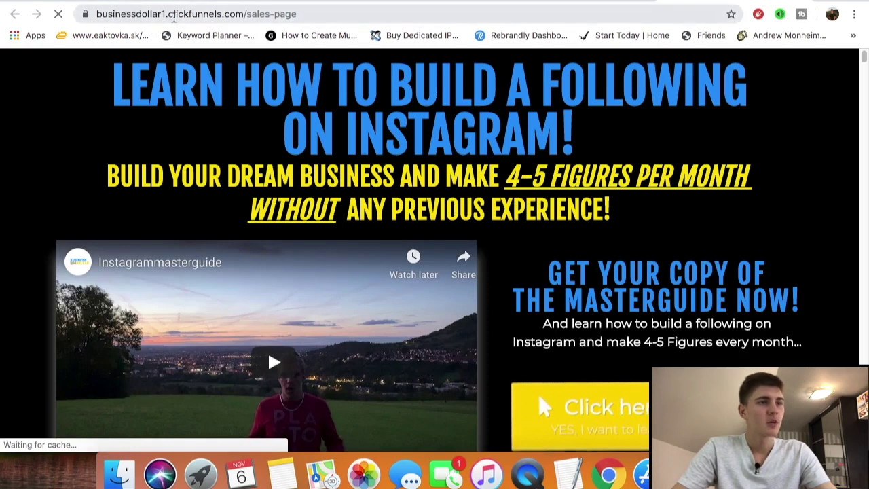
Step: Highlight the clickfunnels domain in the masterguide page's address, then return to the page
double_click(194, 14)
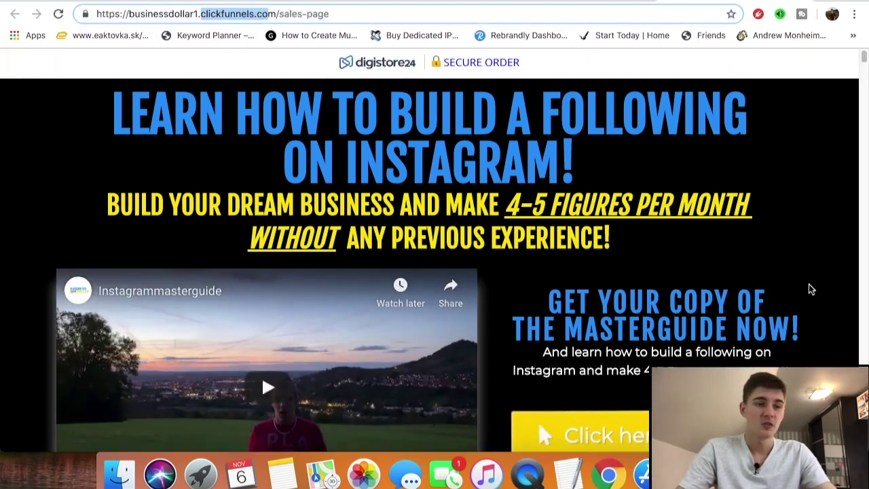
left_click(791, 275)
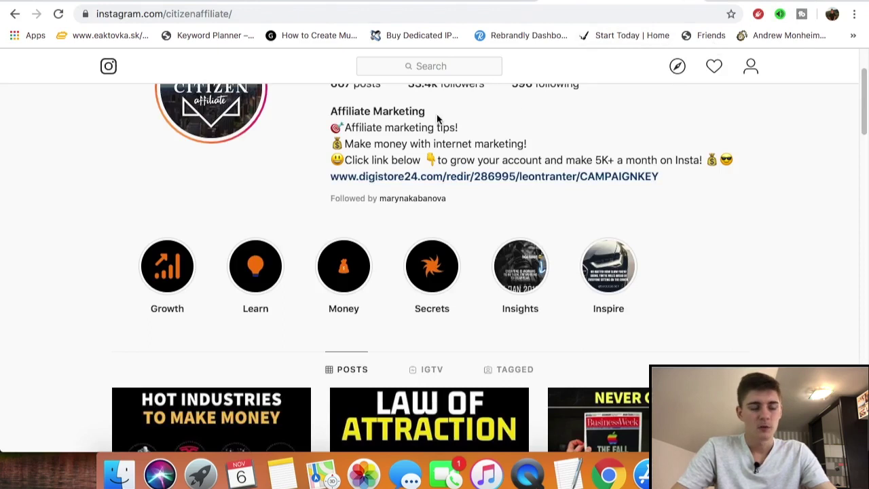
scroll(436, 114, "up", 3)
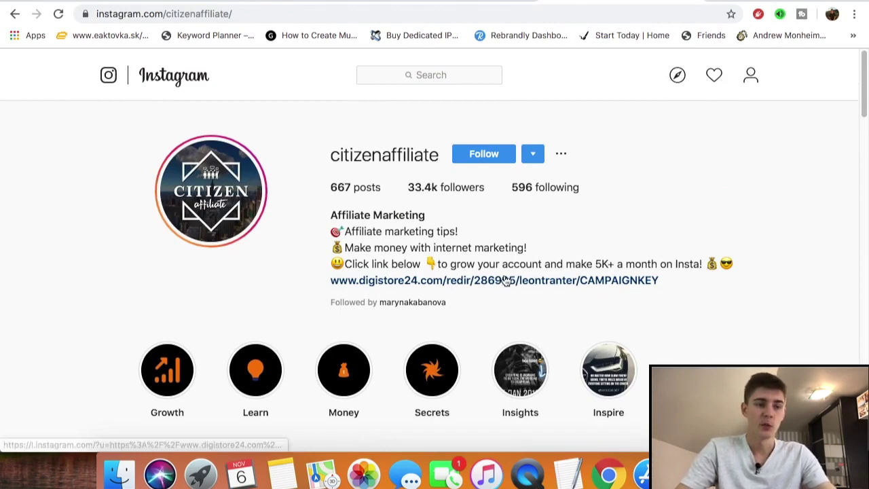
Step: Scroll through the citizenaffiliate post grid and back, then switch to the Word growth checklist
scroll(502, 283, "down", 5)
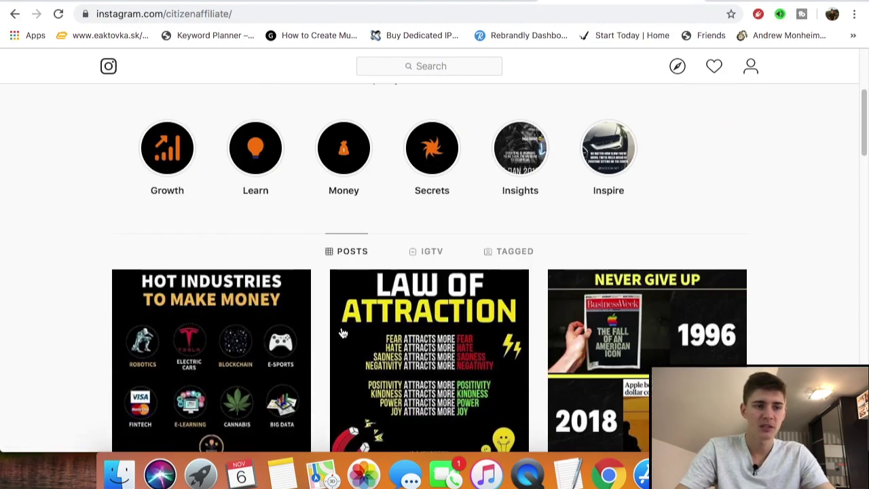
scroll(761, 231, "down", 8)
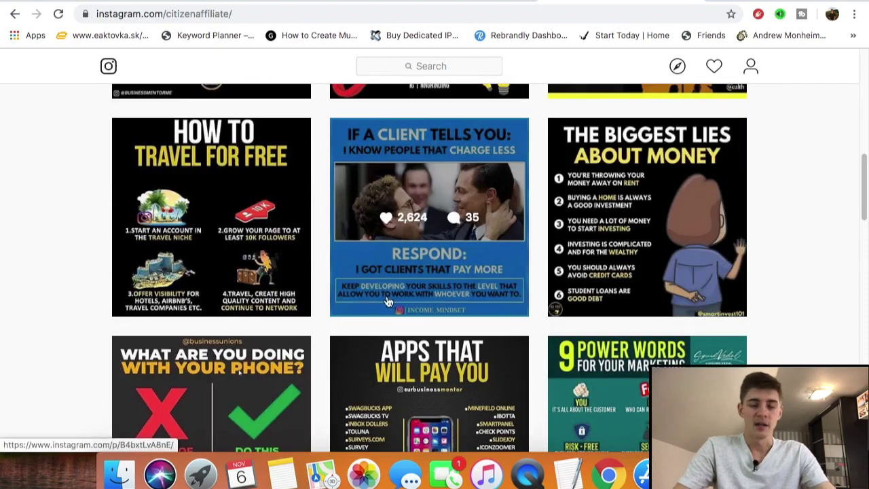
scroll(441, 291, "down", 5)
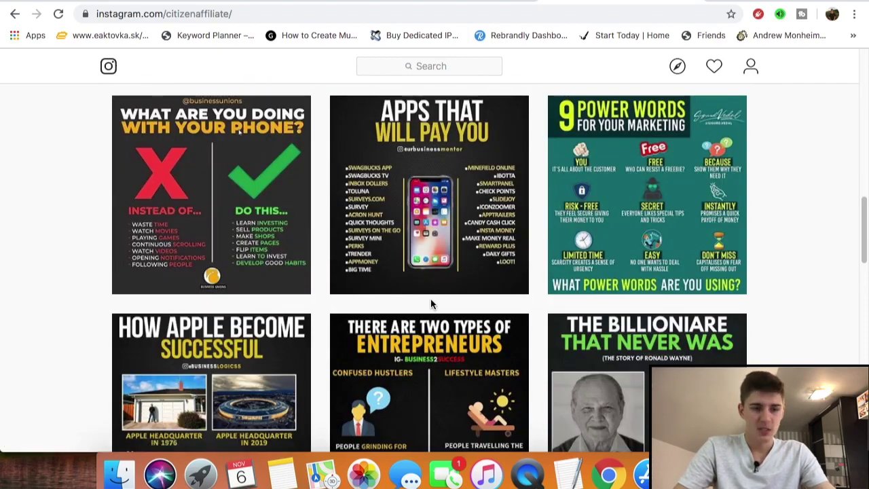
scroll(431, 298, "up", 15)
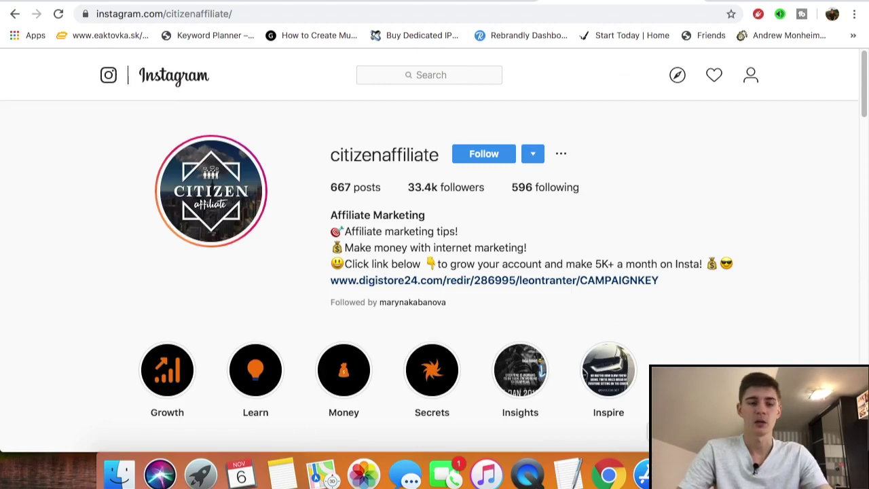
key("super+Tab")
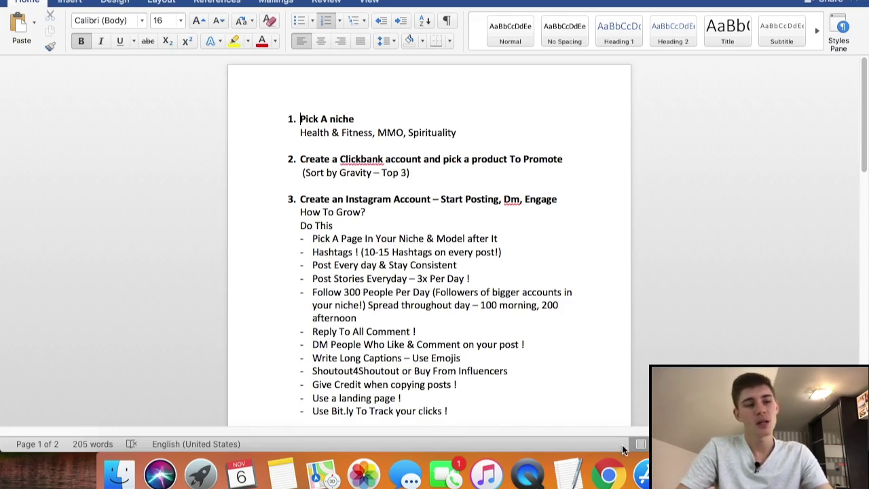
Step: Switch from the Word checklist to the citizenaffiliate Instagram profile in Chrome
left_click(615, 480)
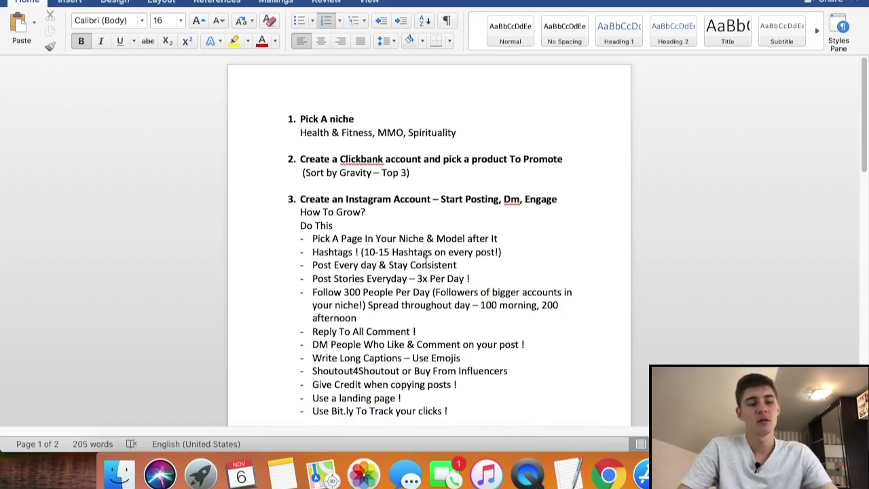
left_click(608, 473)
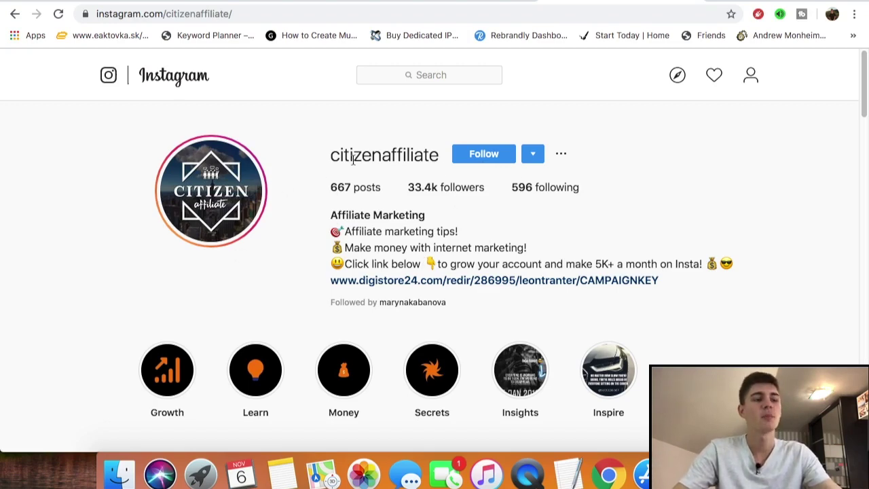
scroll(530, 219, "down", 5)
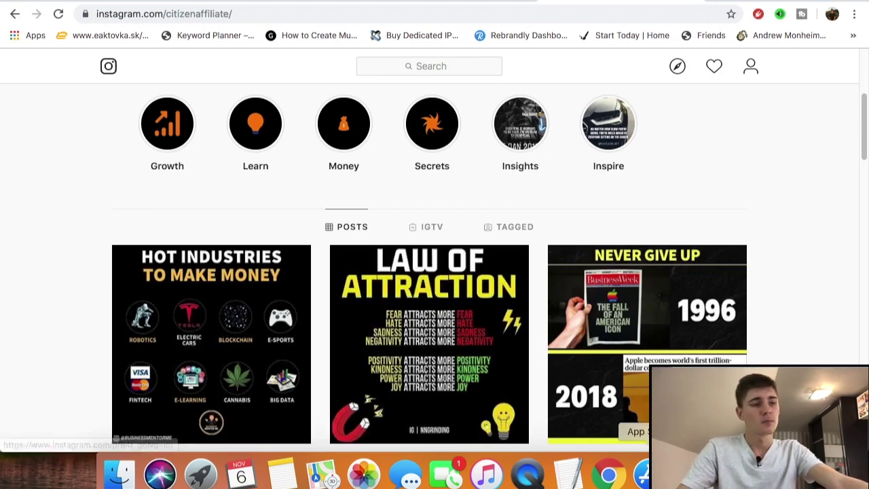
left_click(644, 474)
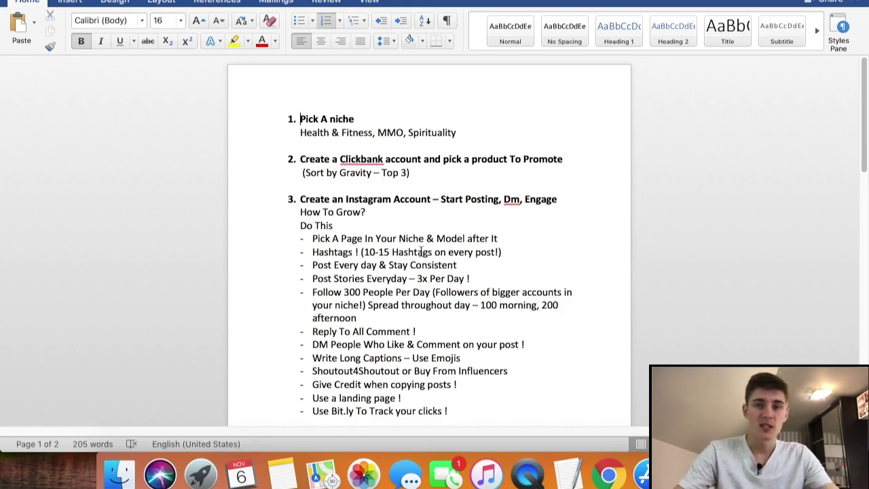
scroll(421, 251, "down", 1)
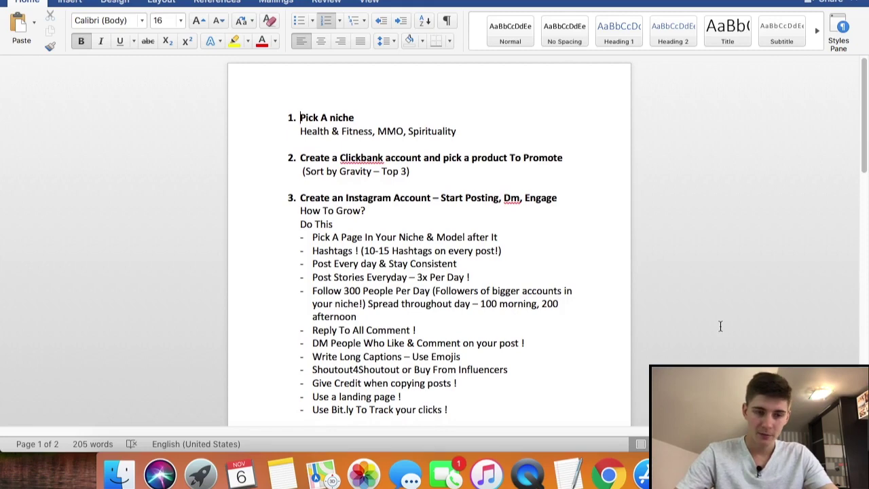
left_click(622, 476)
scroll(385, 216, "up", 5)
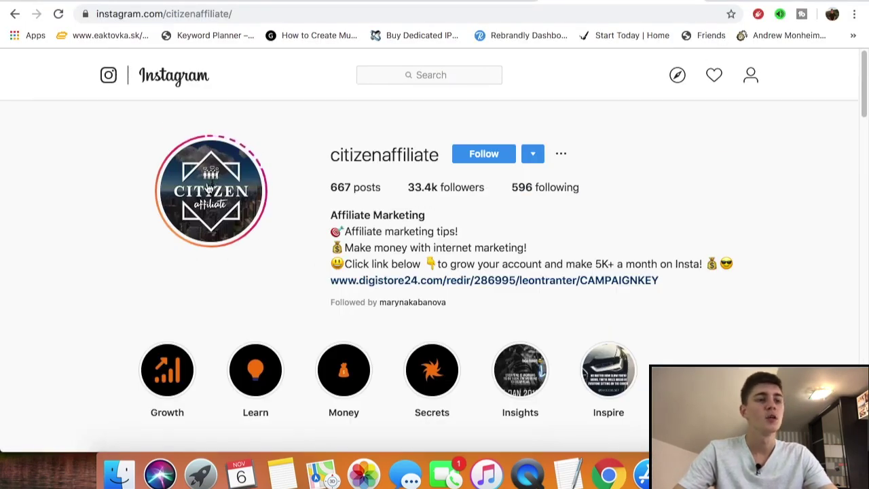
Step: Skip through the citizenaffiliate stories, close them, and switch back to the Word checklist
left_click(202, 156)
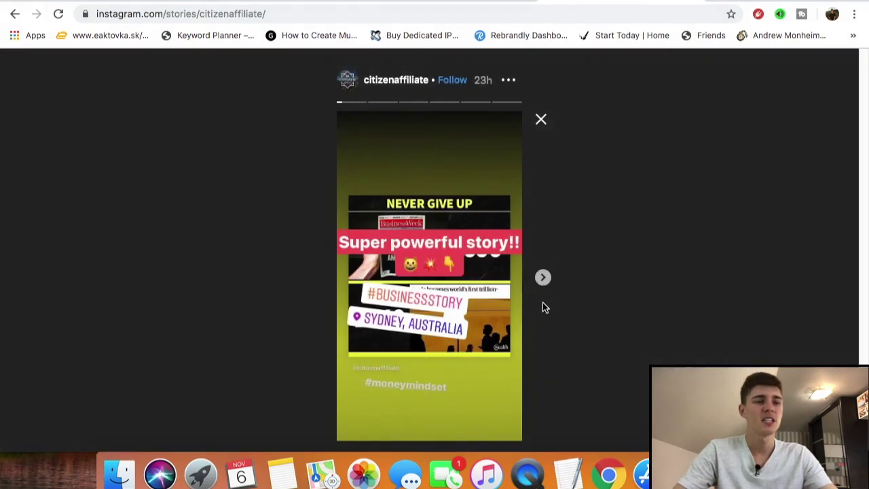
left_click(543, 278)
left_click(543, 278)
left_click(542, 277)
left_click(542, 277)
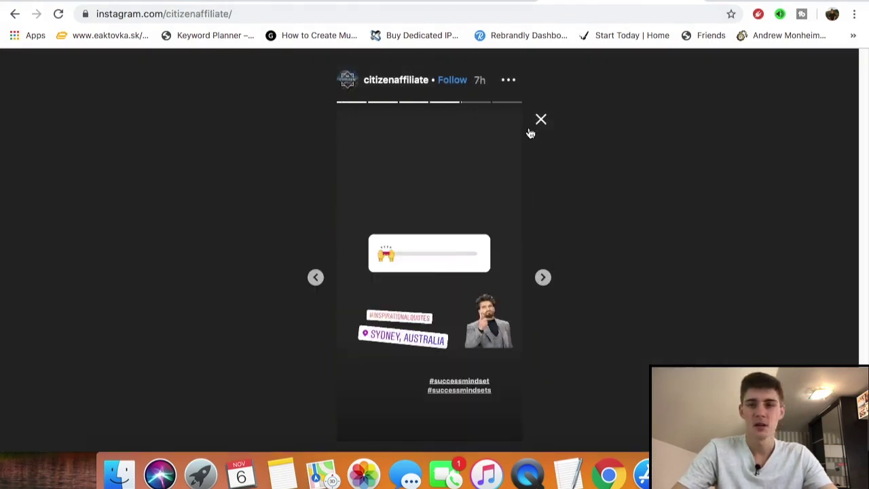
left_click(540, 119)
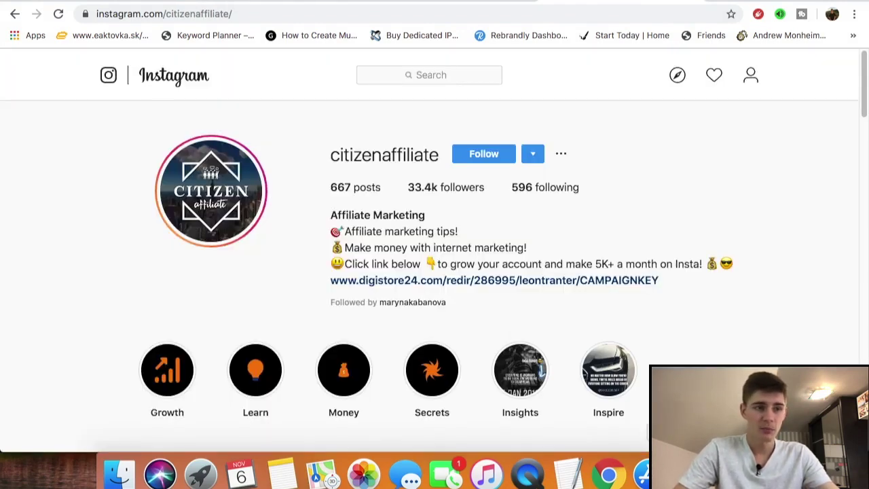
key("super+Tab")
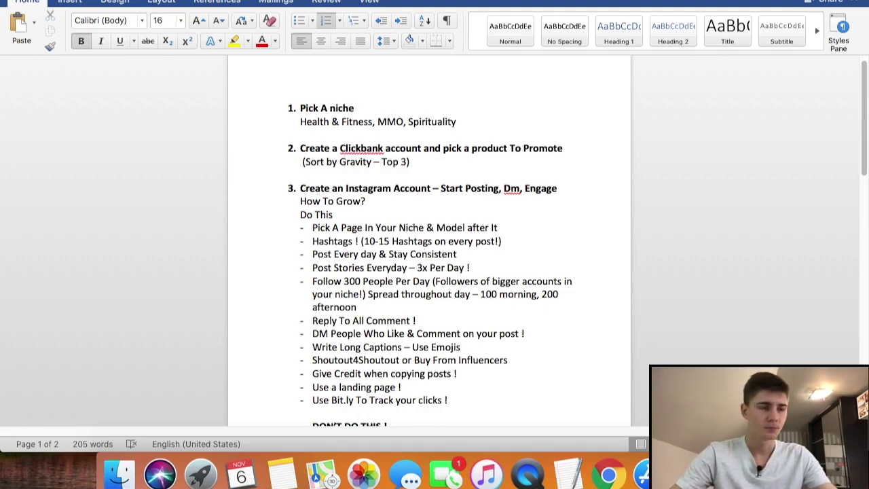
Step: Bring the citizenaffiliate Instagram profile in Chrome back in front of Word
left_click(608, 474)
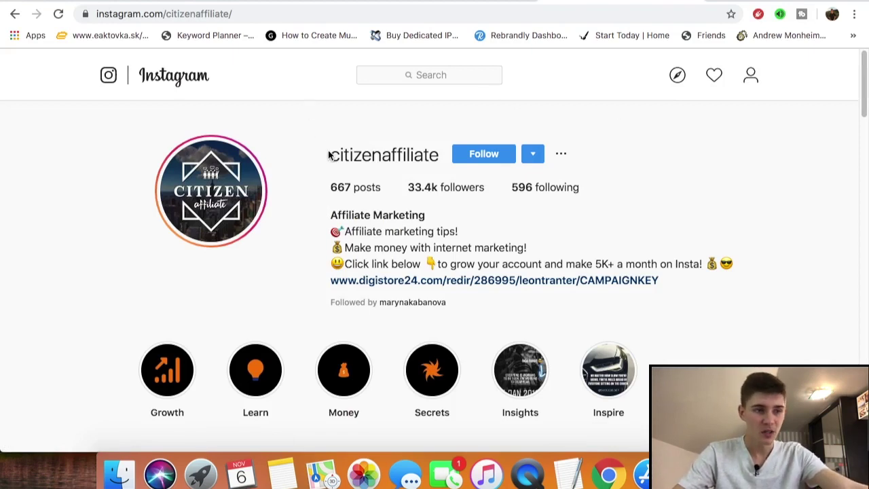
left_click(451, 189)
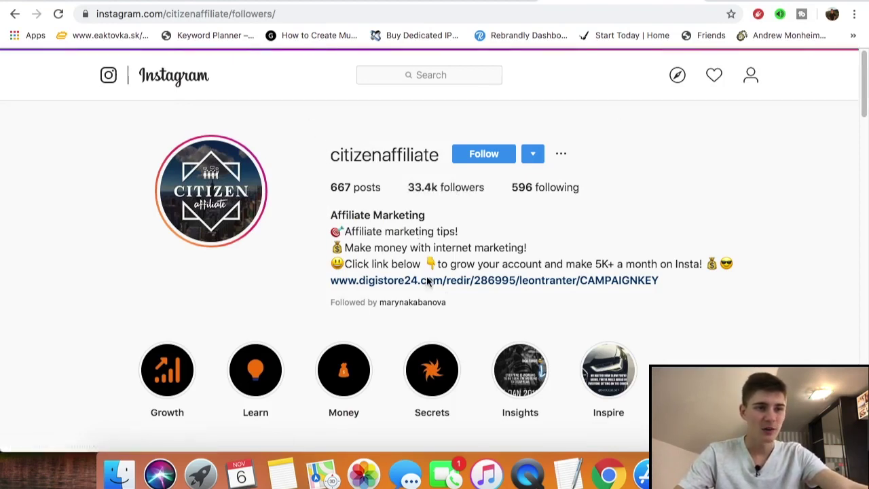
scroll(503, 202, "down", 10)
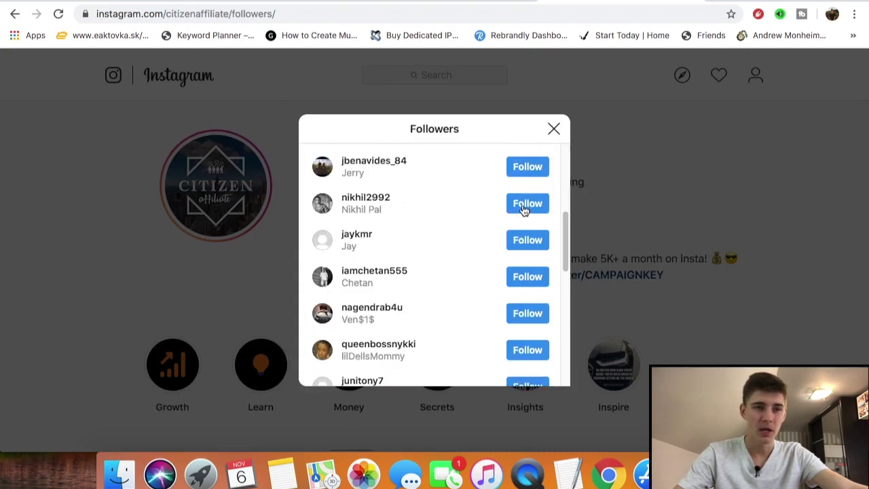
left_click(554, 129)
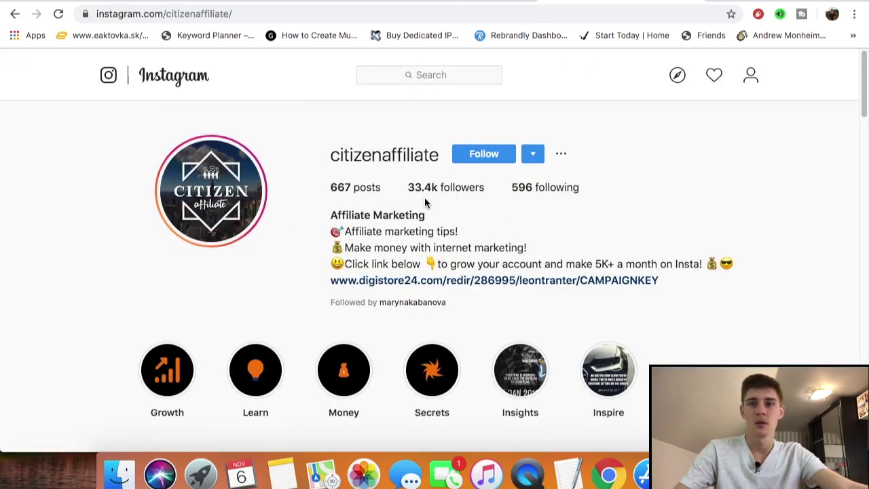
scroll(421, 194, "down", 2)
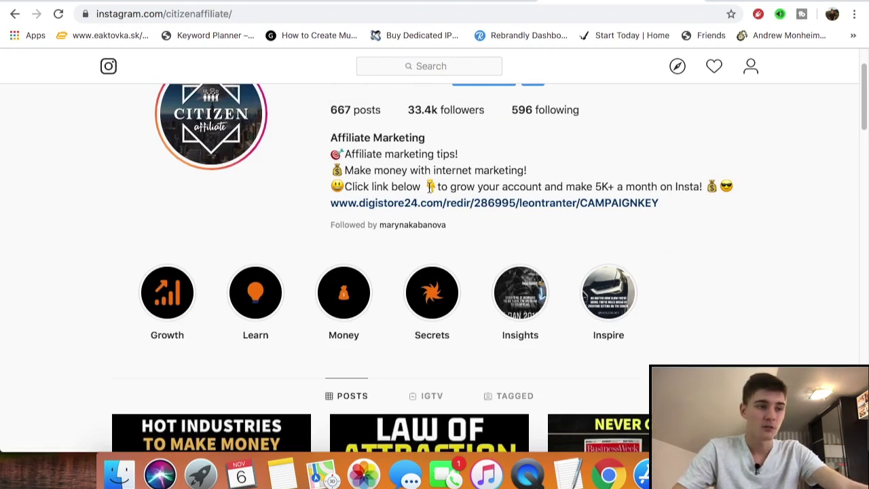
scroll(429, 187, "down", 4)
left_click(203, 367)
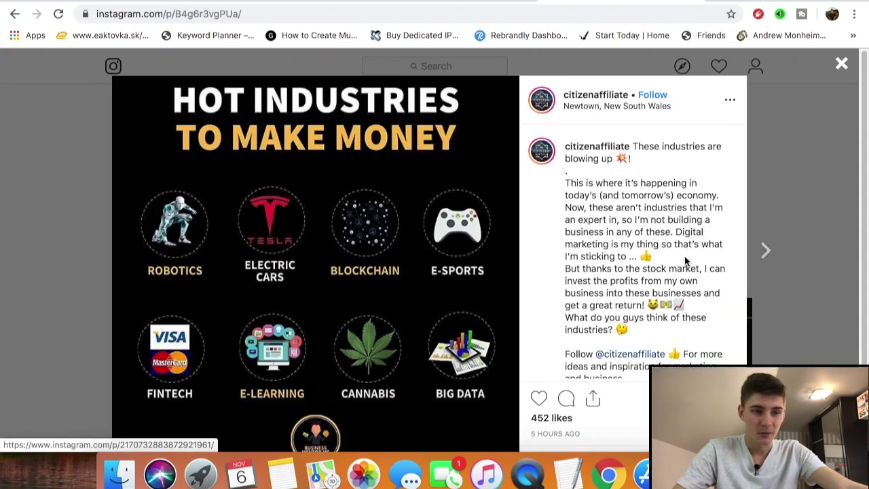
scroll(683, 245, "down", 10)
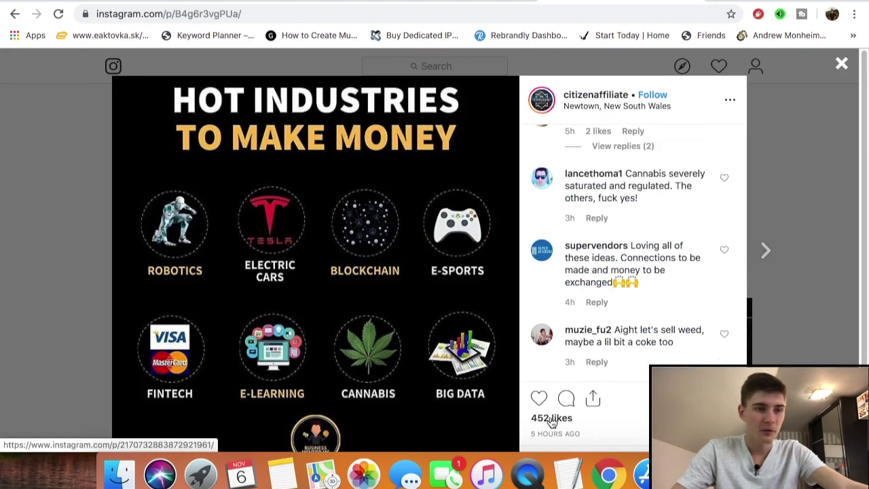
left_click(551, 419)
scroll(400, 221, "down", 3)
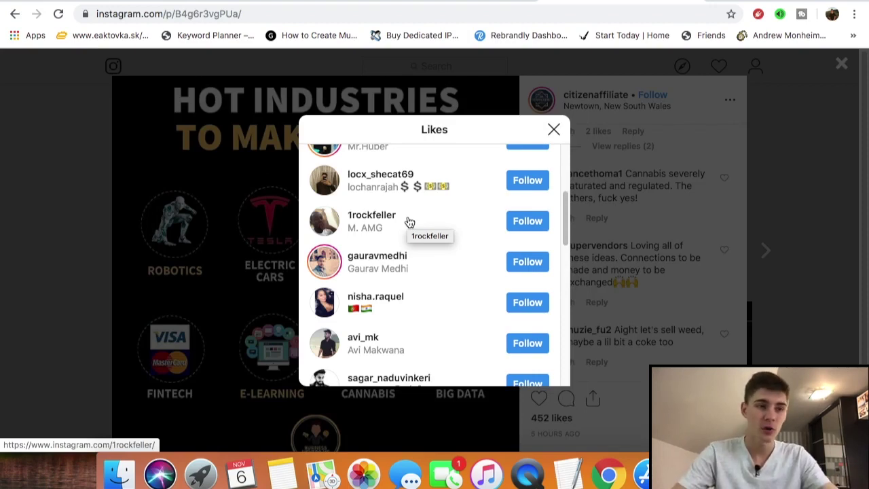
scroll(379, 216, "down", 3)
scroll(407, 231, "down", 5)
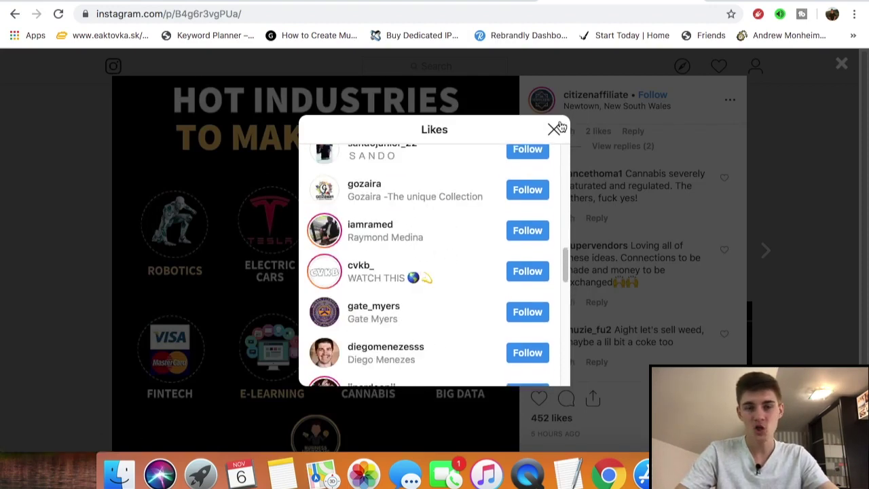
left_click(554, 129)
left_click(806, 123)
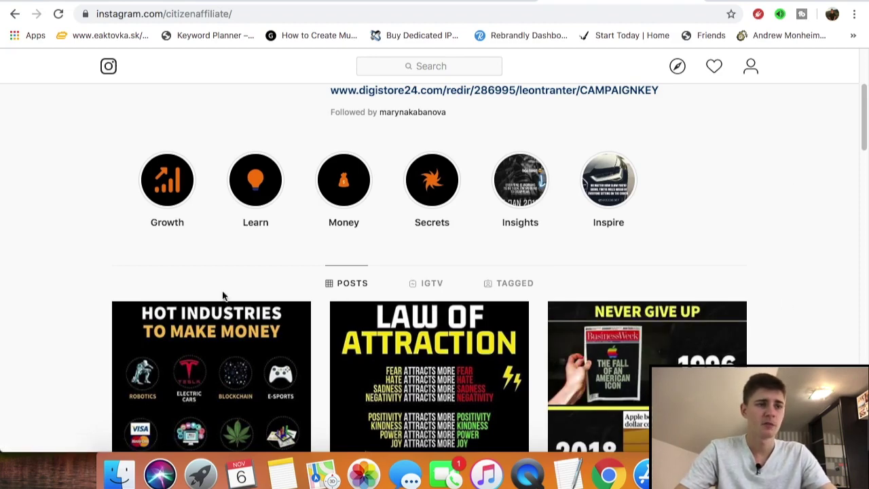
Step: Scroll the citizenaffiliate profile back up to its bio and highlights
scroll(451, 189, "up", 5)
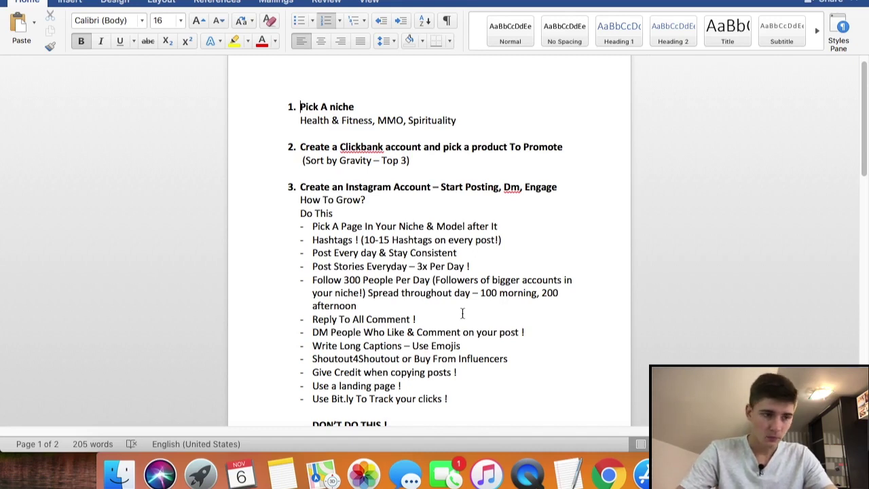
scroll(418, 310, "down", 1)
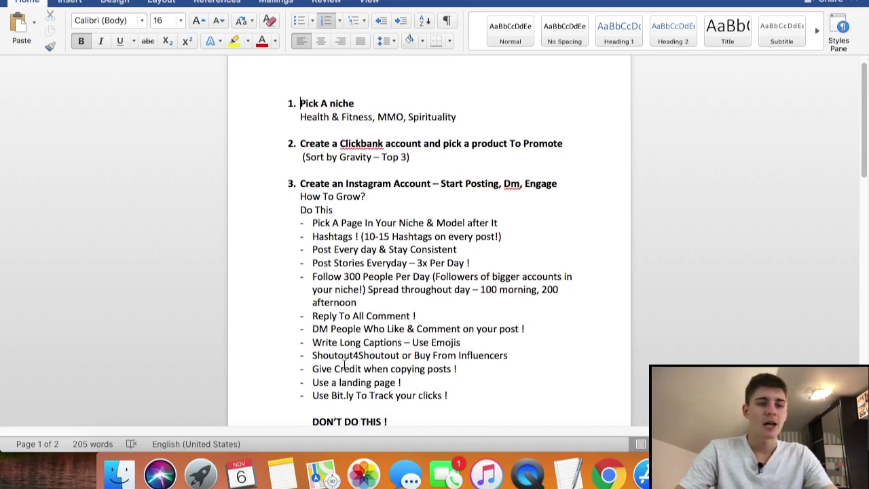
left_click(608, 475)
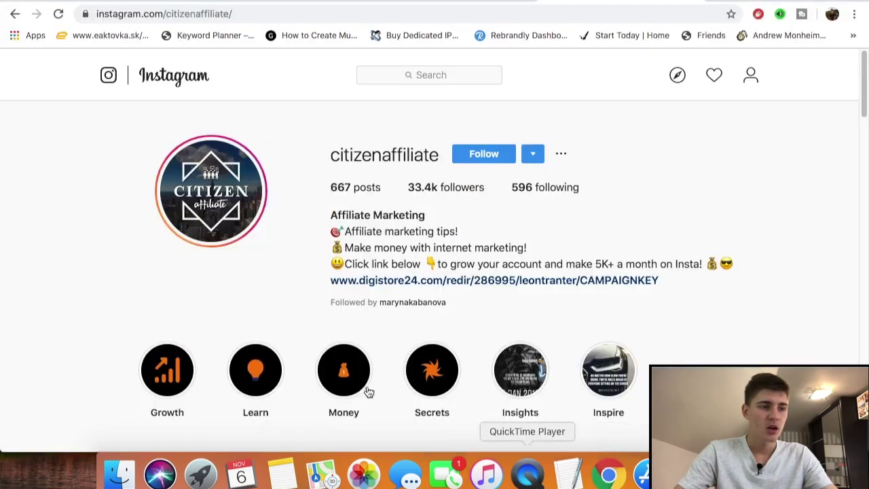
scroll(368, 392, "down", 5)
left_click(227, 284)
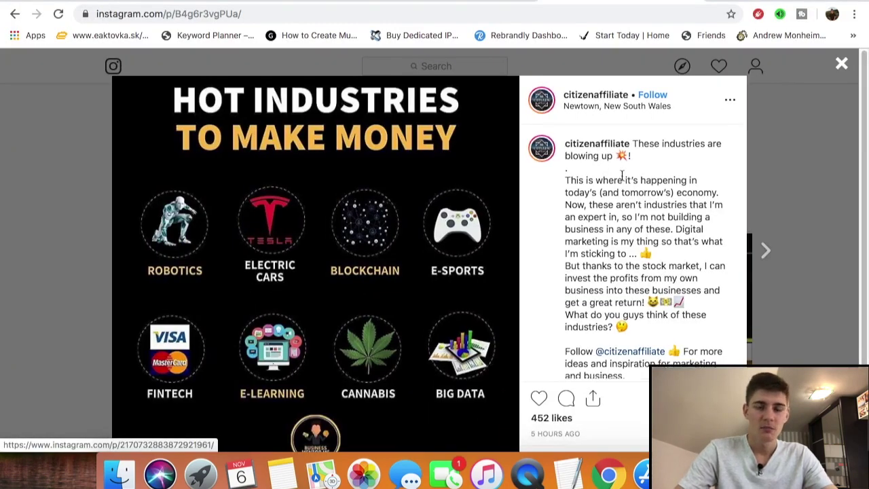
scroll(622, 176, "down", 3)
scroll(638, 217, "up", 3)
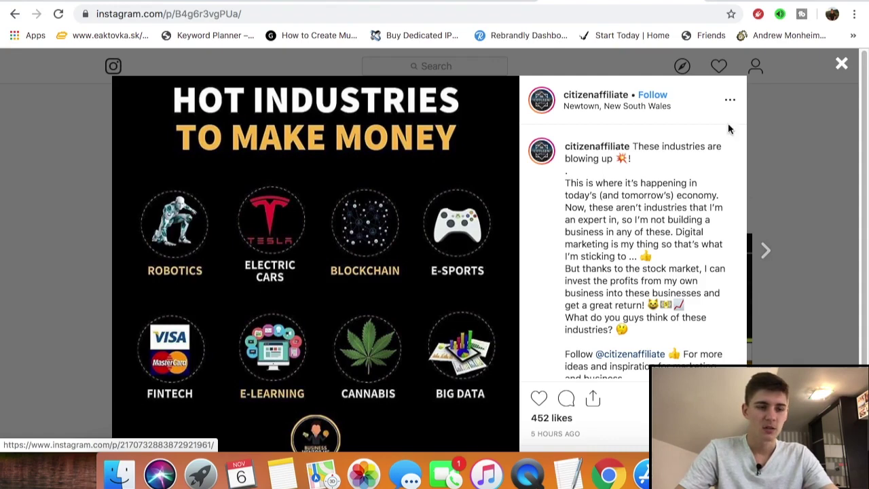
left_click(759, 139)
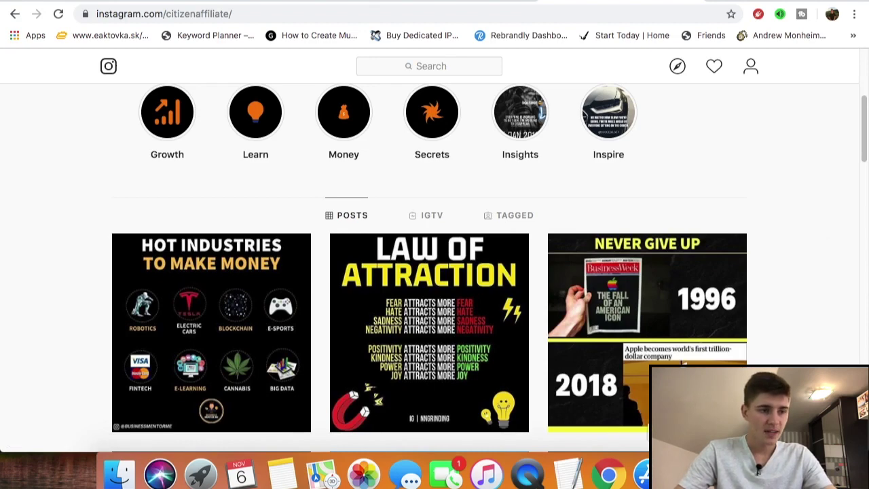
key("super+Tab")
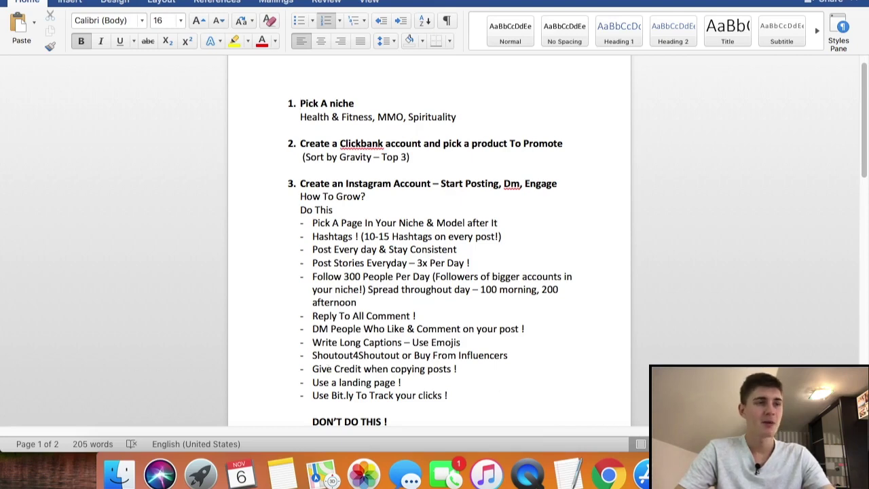
left_click(618, 478)
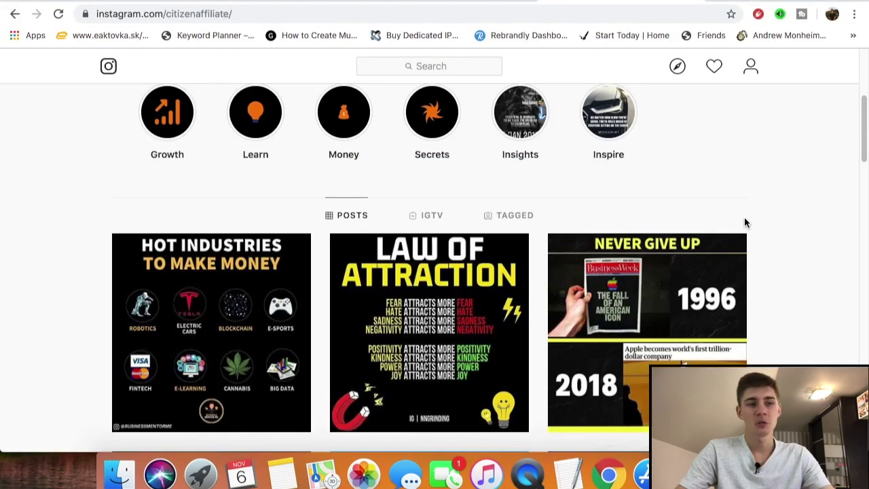
scroll(746, 224, "up", 5)
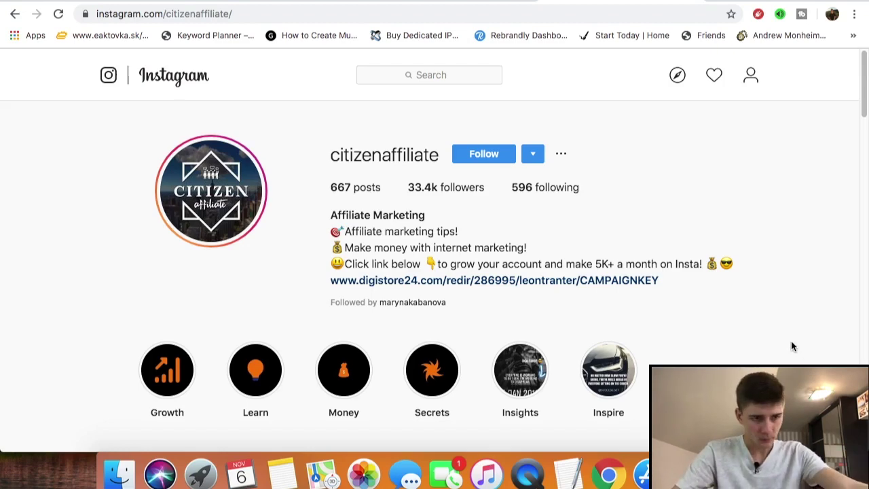
key("super+Tab")
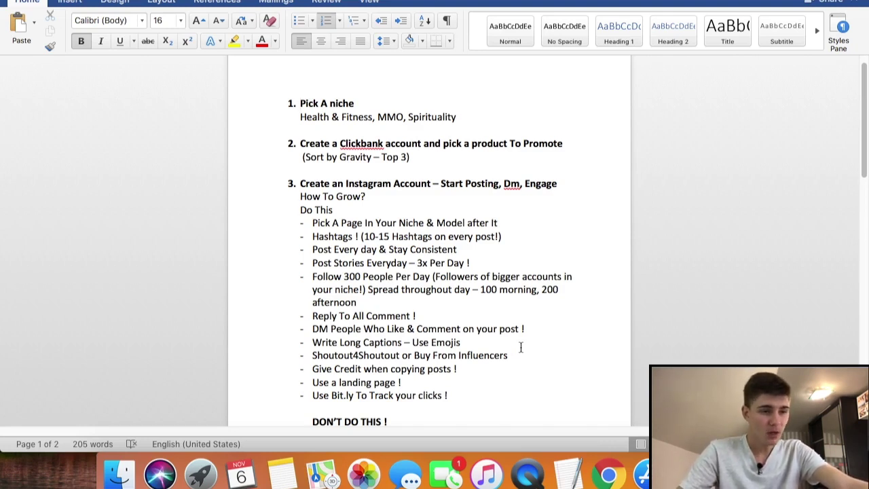
Step: Scroll the Word checklist down to the DON'T DO THIS list, then return to Chrome's Instagram profile
scroll(571, 272, "down", 1)
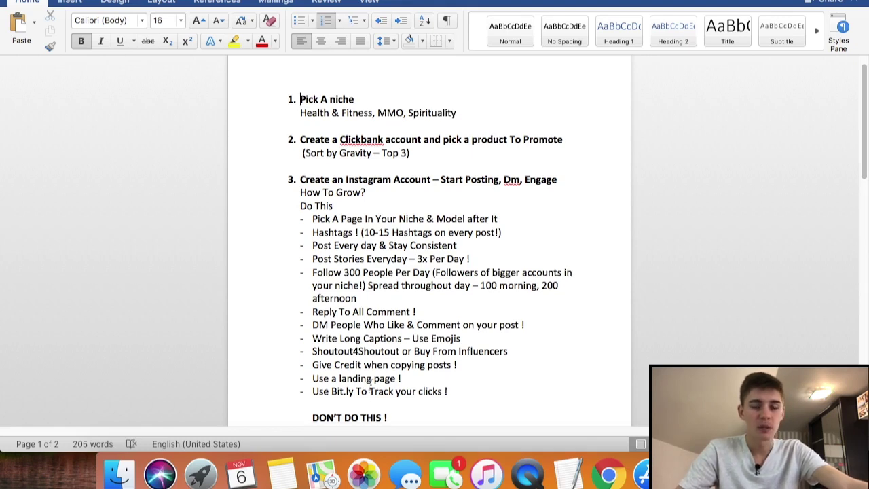
scroll(543, 292, "down", 3)
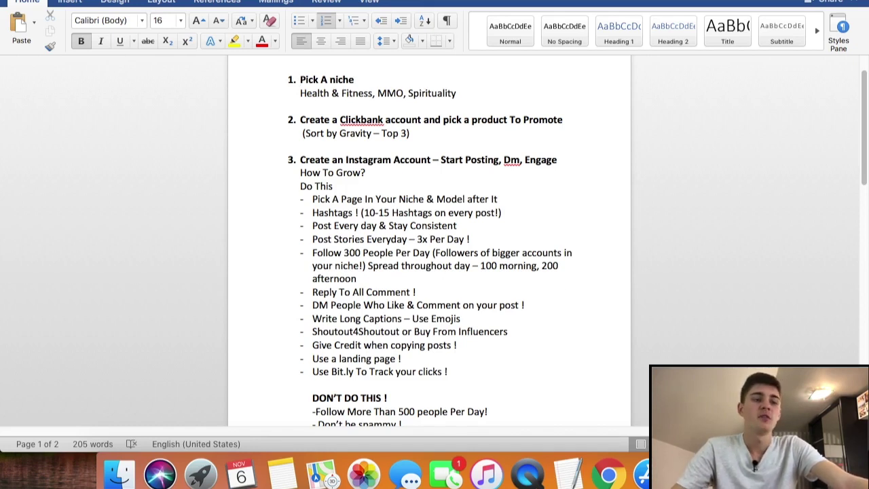
left_click(596, 479)
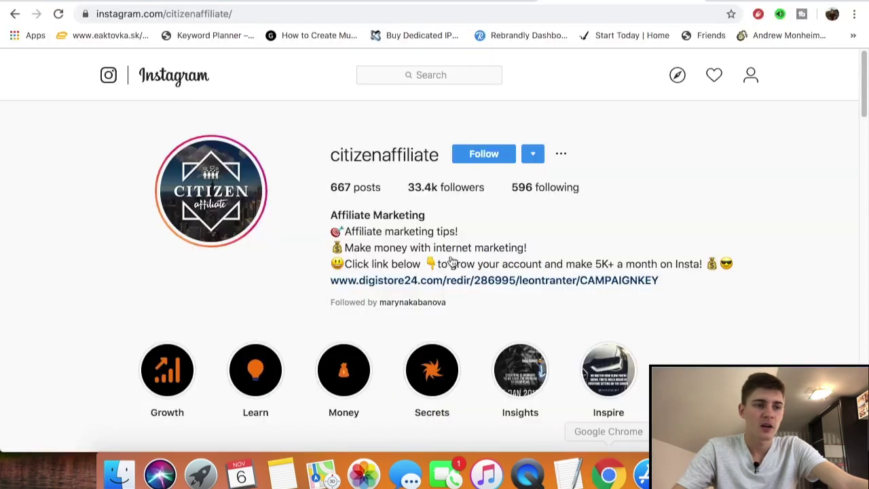
Step: Highlight the profile's digistore24 bio link, then return to Word and scroll the checklist down
left_click_drag(323, 280, 676, 298)
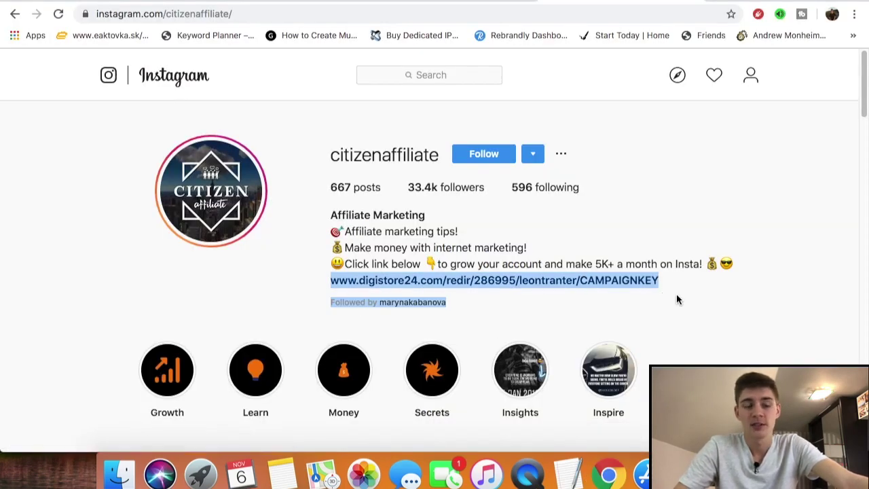
left_click(676, 296)
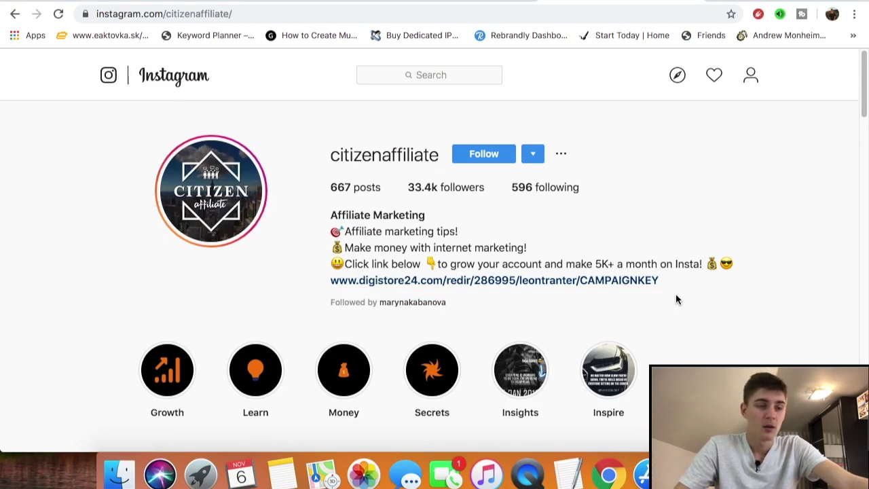
key("super+Tab")
scroll(584, 319, "down", 1)
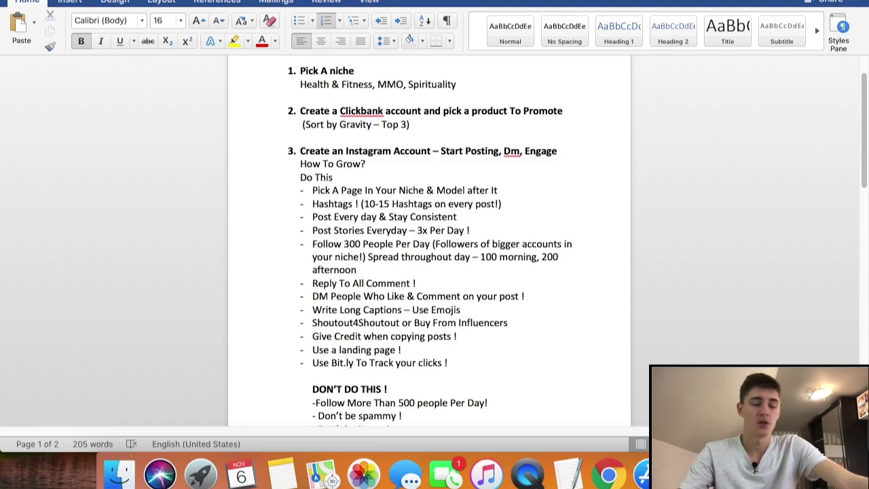
Step: Scroll the checklist down to the DON'T DO THIS list and CPA MASTERY COURSE COMING SOON note
scroll(510, 270, "down", 5)
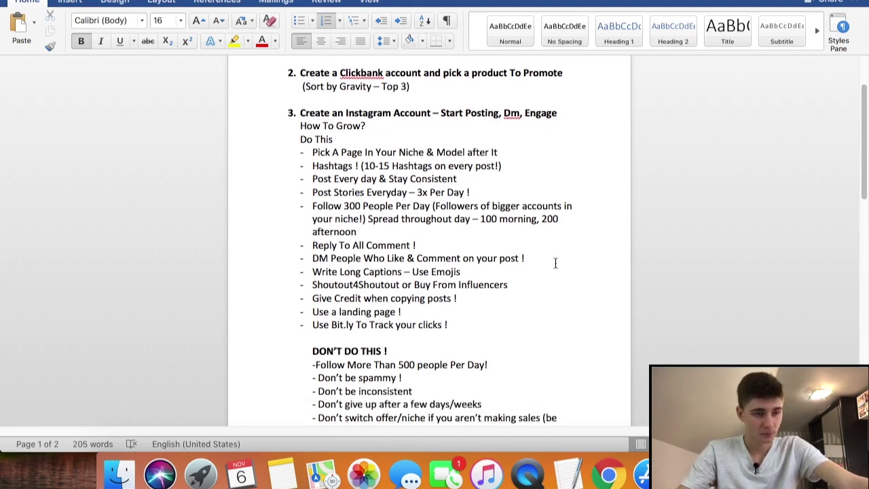
scroll(668, 225, "down", 2)
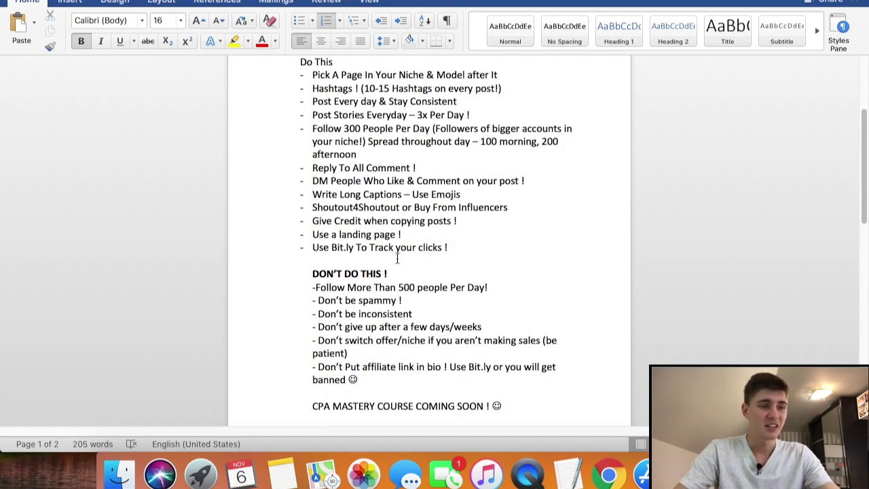
Step: Scroll down the checklist and highlight the words 'link in bio', then deselect
scroll(230, 275, "down", 2)
scroll(230, 275, "down", 1)
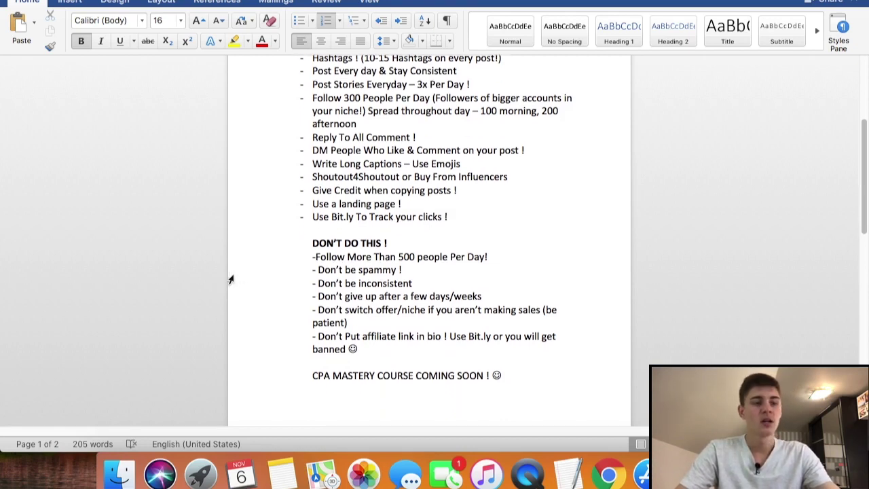
scroll(784, 266, "down", 1)
left_click_drag(399, 333, 445, 334)
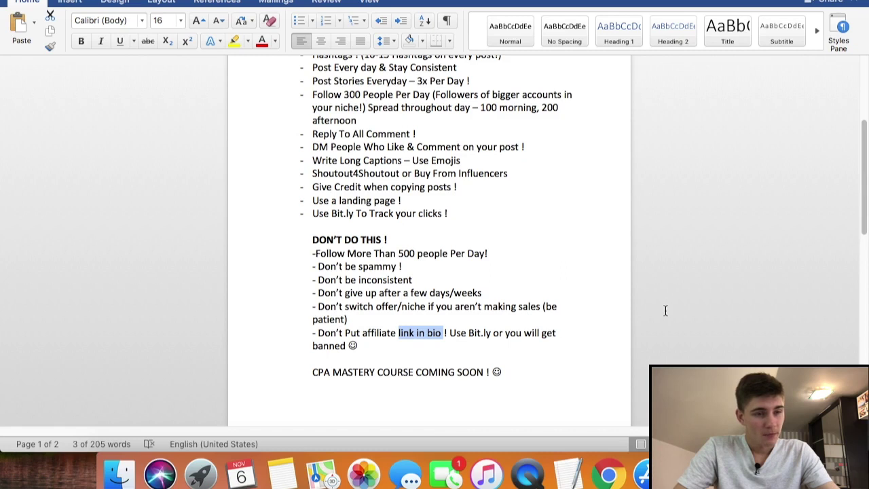
left_click(577, 280)
Step: Scroll back to the top, select the checklist from Pick A niche, then switch to Chrome
scroll(573, 264, "up", 1)
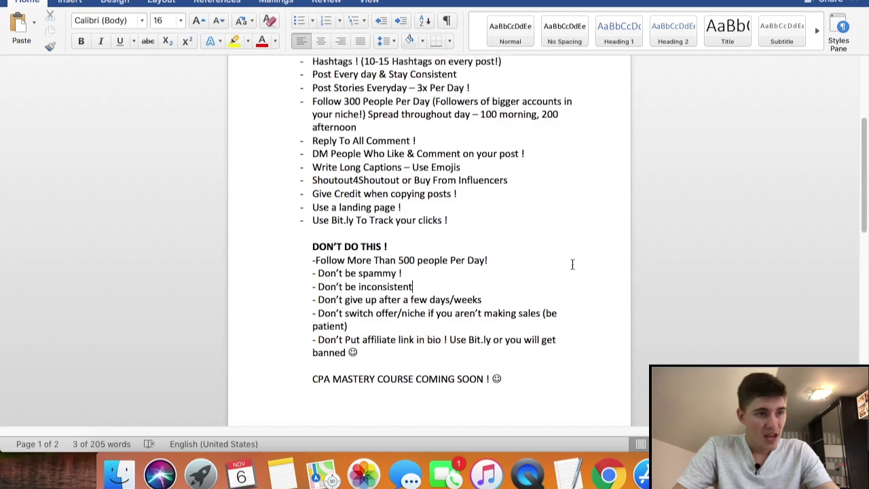
scroll(572, 265, "up", 6)
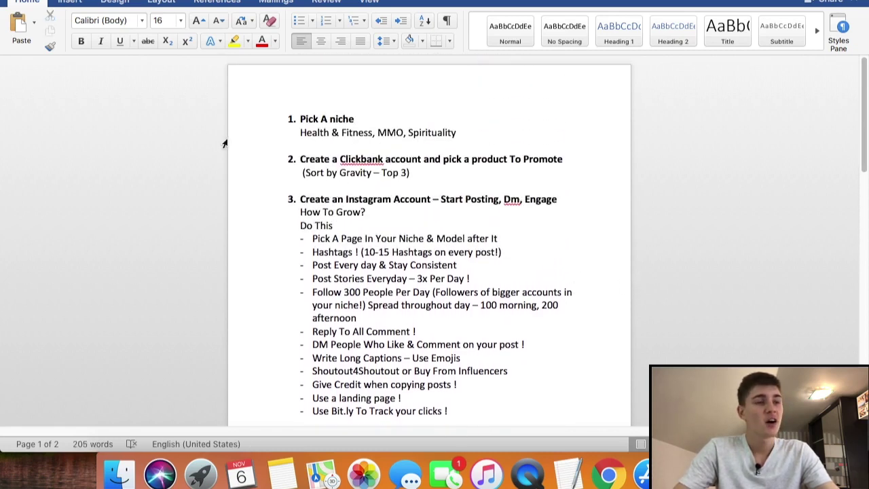
left_click(302, 119)
left_click_drag(302, 119, 509, 320)
left_click(607, 462)
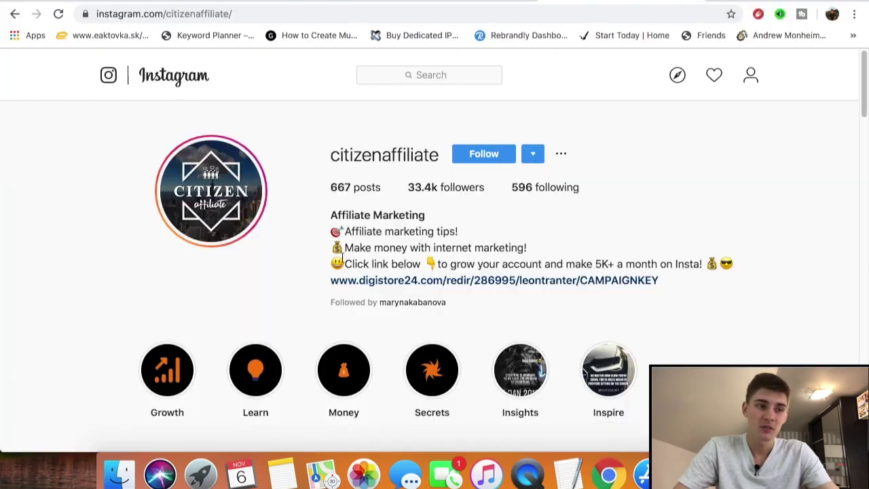
Step: Highlight the citizenaffiliate username on the profile, then clear the selection
left_click(332, 155)
left_click_drag(333, 155, 439, 156)
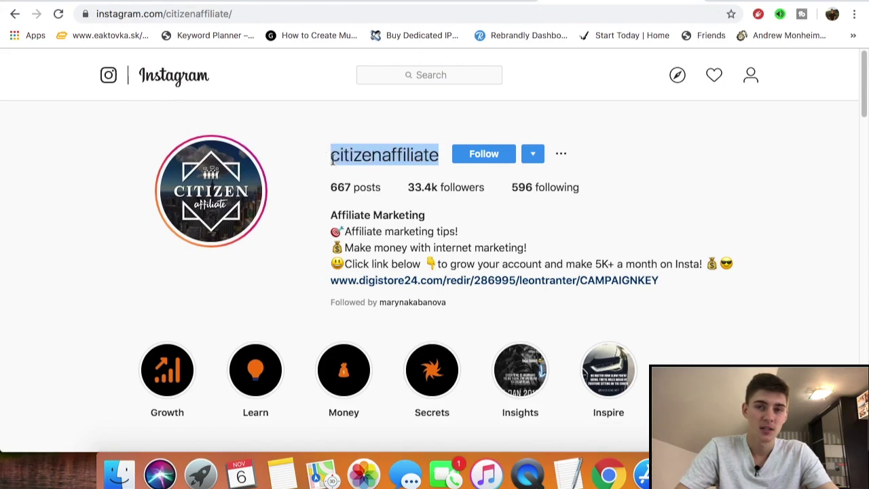
left_click(400, 193)
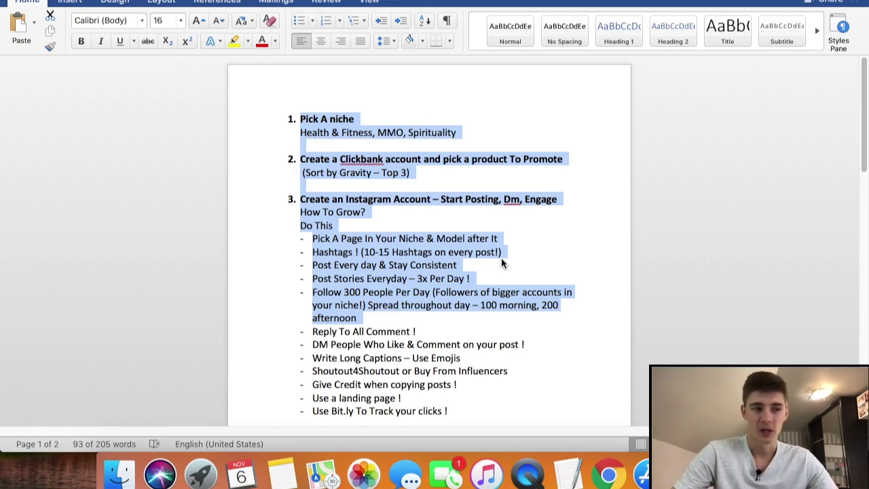
Step: Scroll the Word checklist down to the CPA MASTERY COURSE COMING SOON teaser
scroll(516, 258, "down", 5)
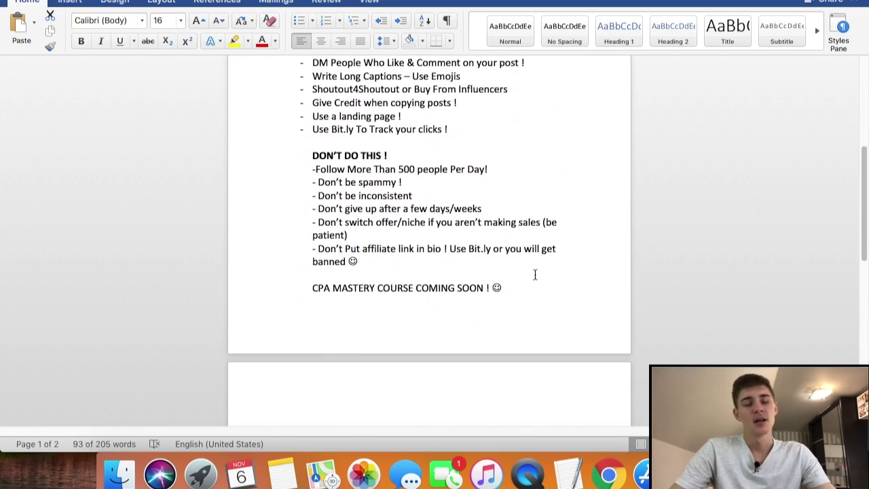